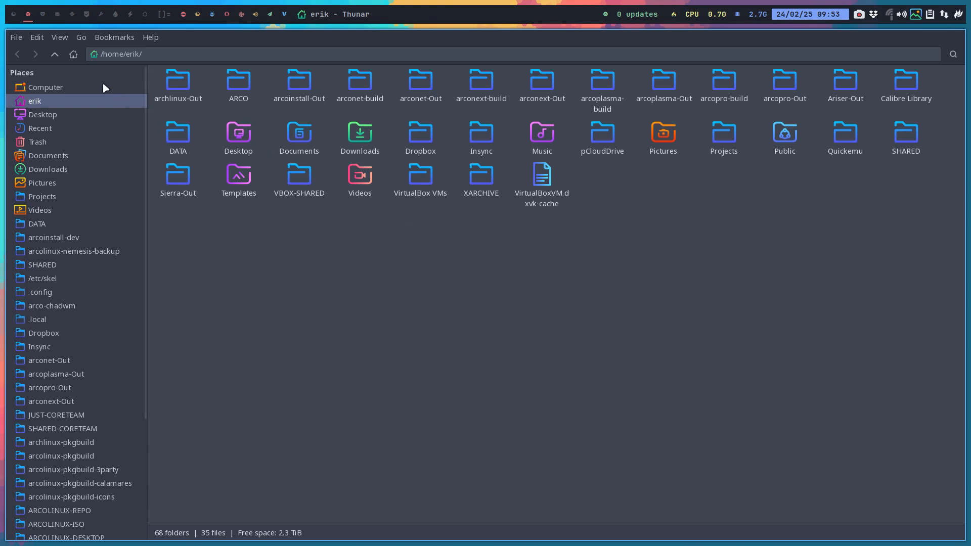
- Review the existing custom actions list and the entries in the folder context menu
click(57, 39)
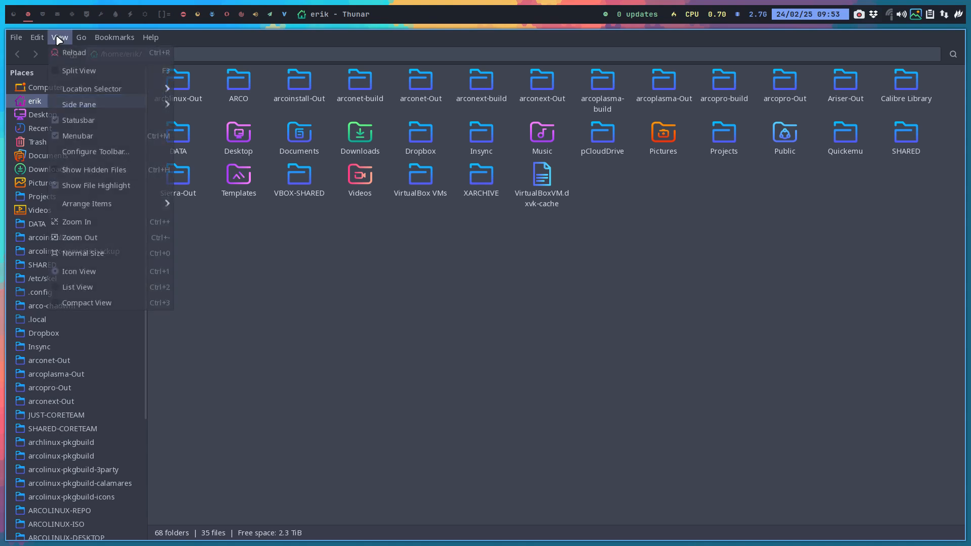
mouse_move(31, 38)
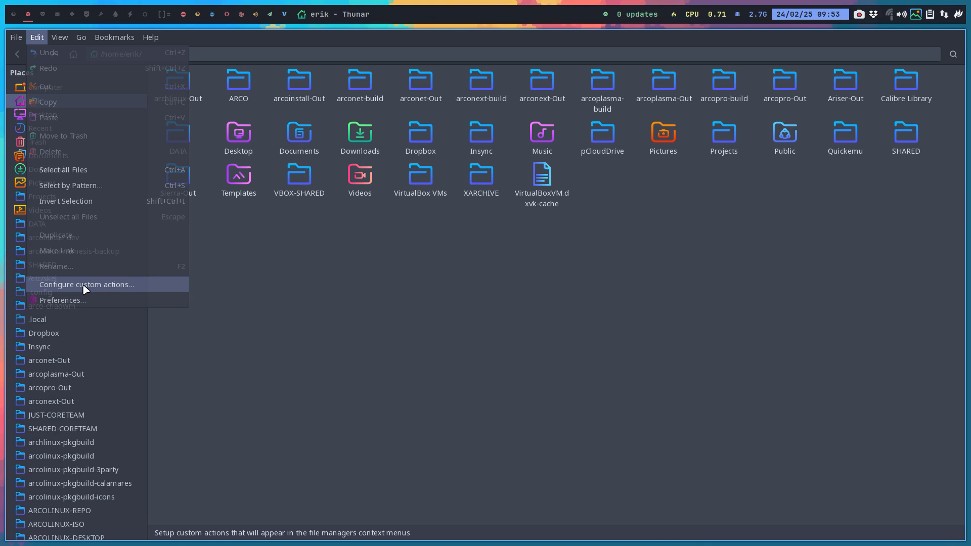
click(115, 286)
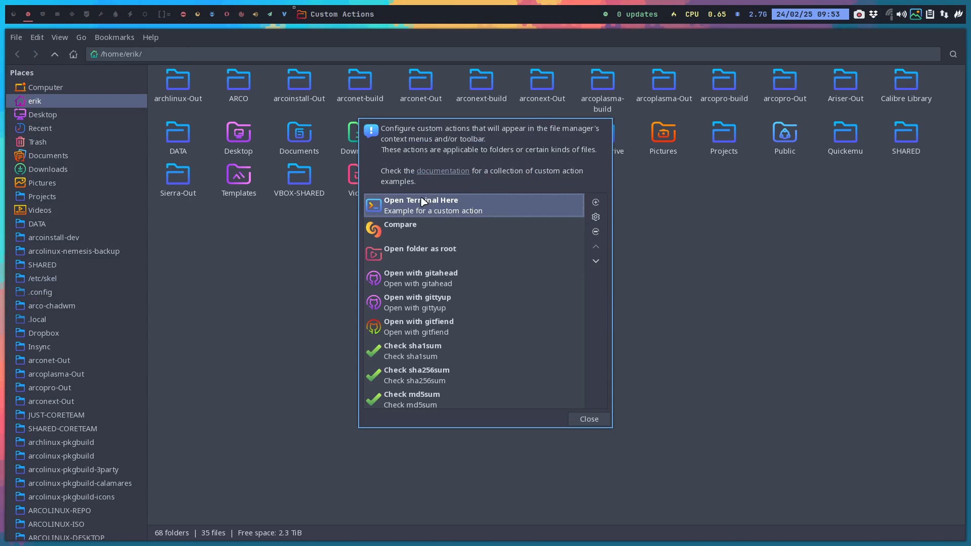
click(585, 421)
right_click(411, 232)
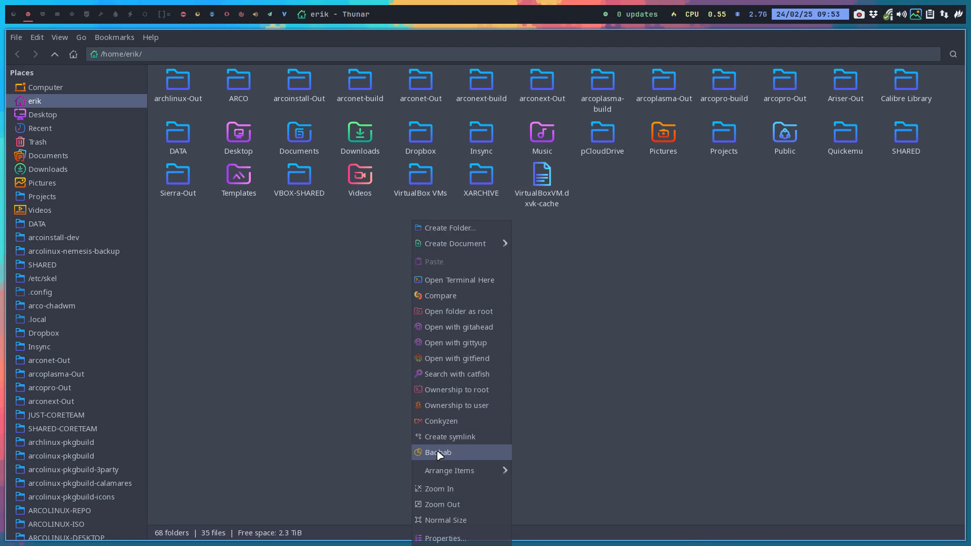
click(297, 243)
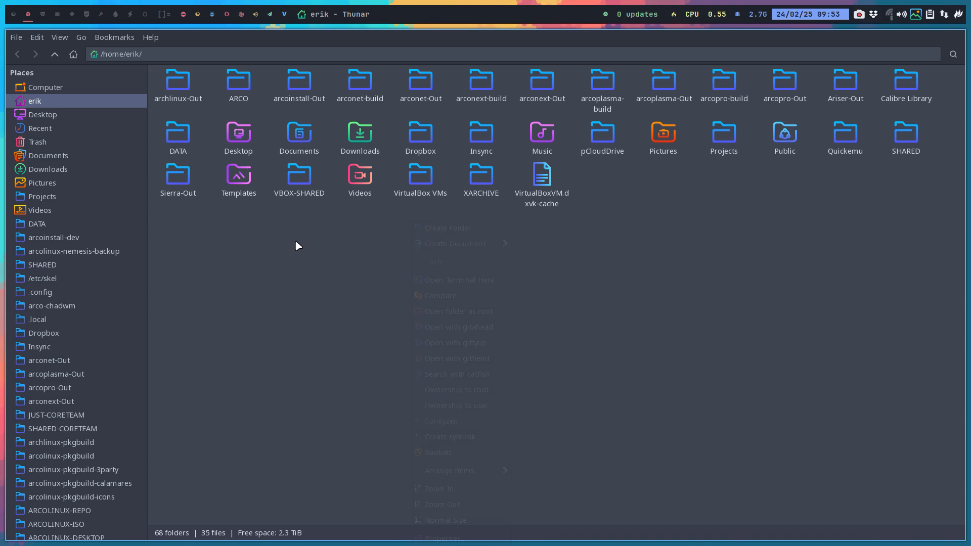
- Open the arcolinux-pkgbuild-calamares folder and inspect its disk usage with the Baobab custom action
click(110, 484)
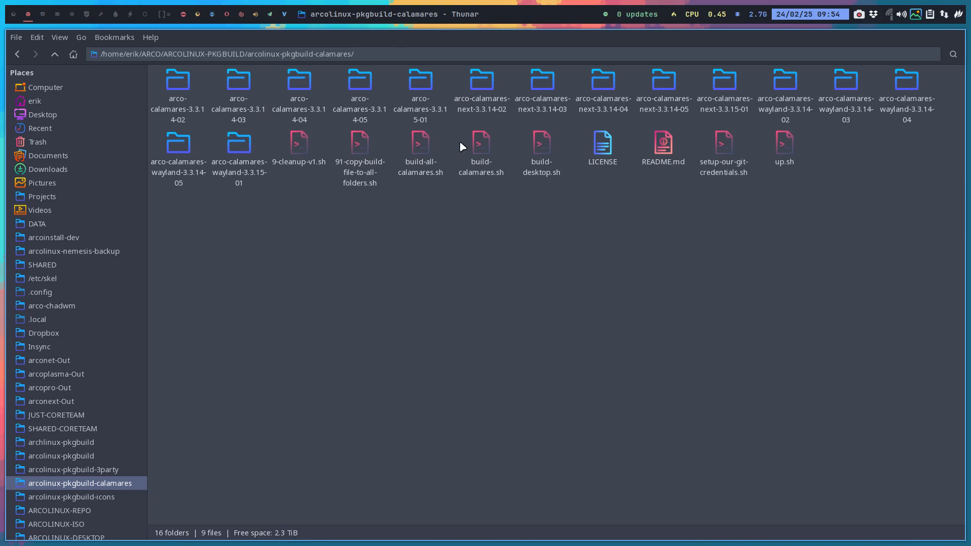
right_click(426, 227)
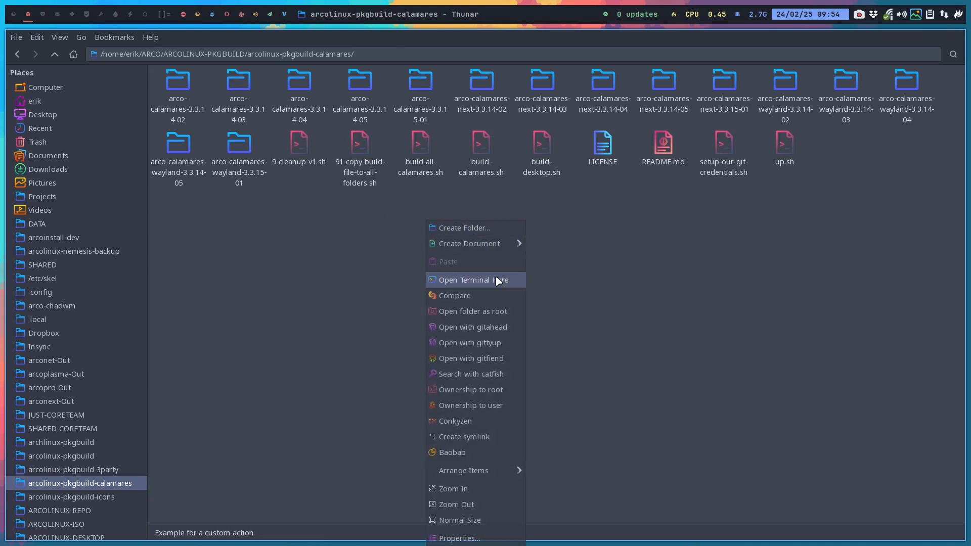
click(479, 452)
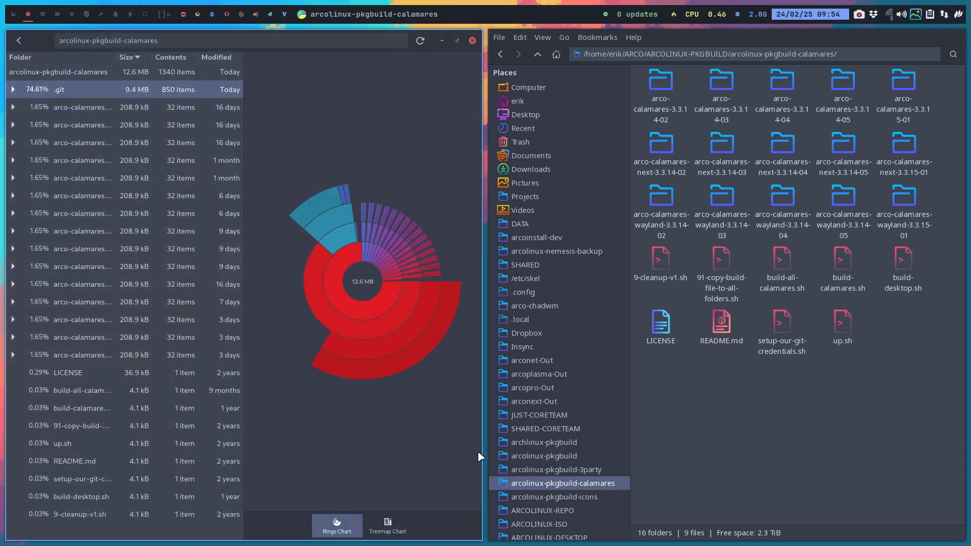
click(66, 88)
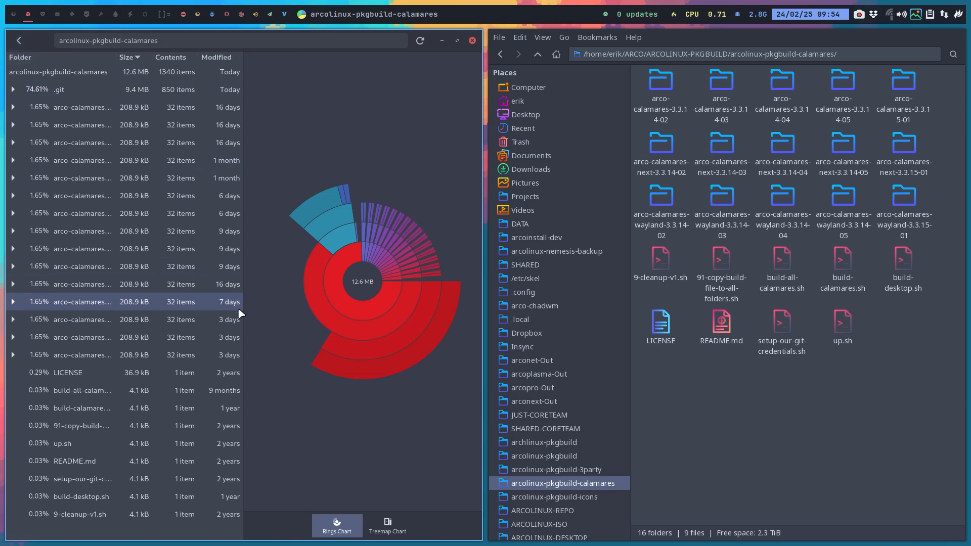
key(super+q)
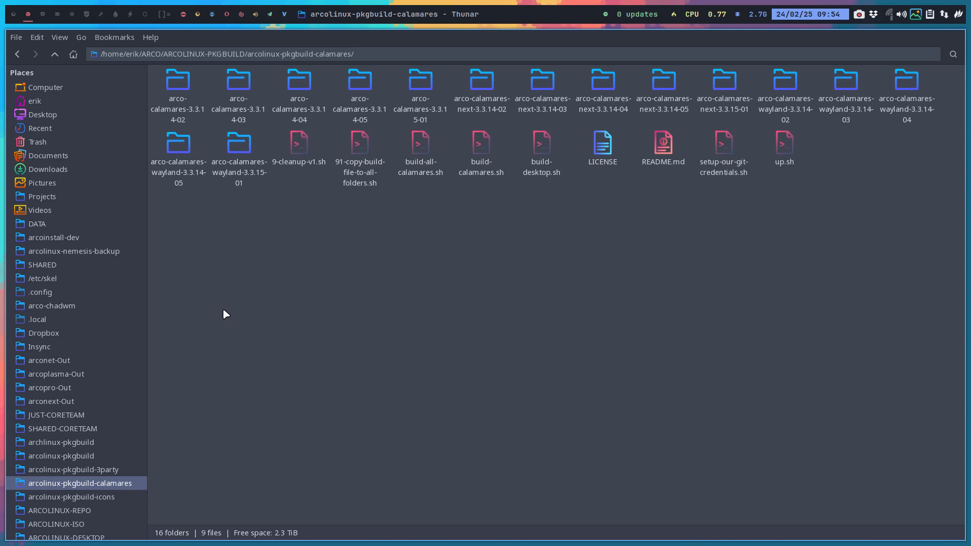
- Browse to DATA/arcolinux-nemesis/Personal/settings/thunar and select the uca.xml file
click(76, 223)
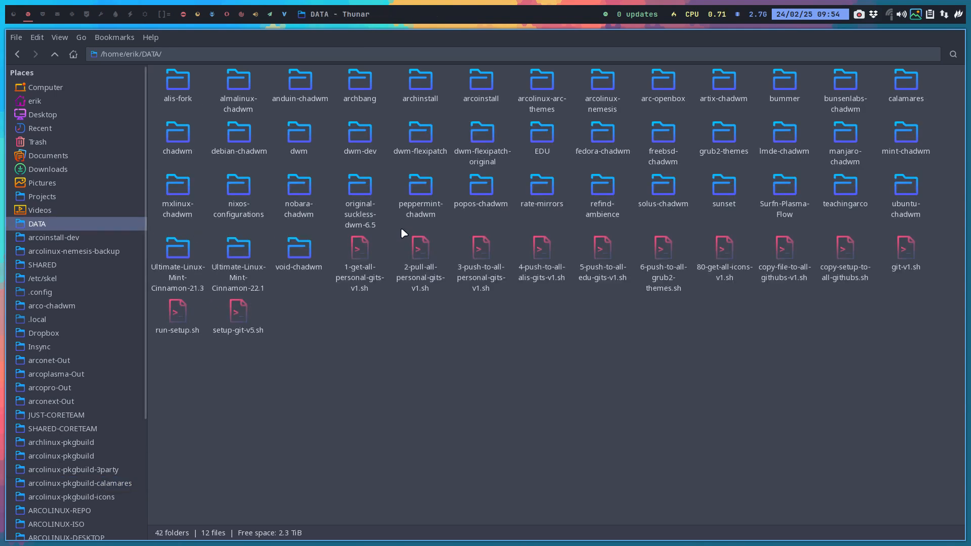
click(596, 91)
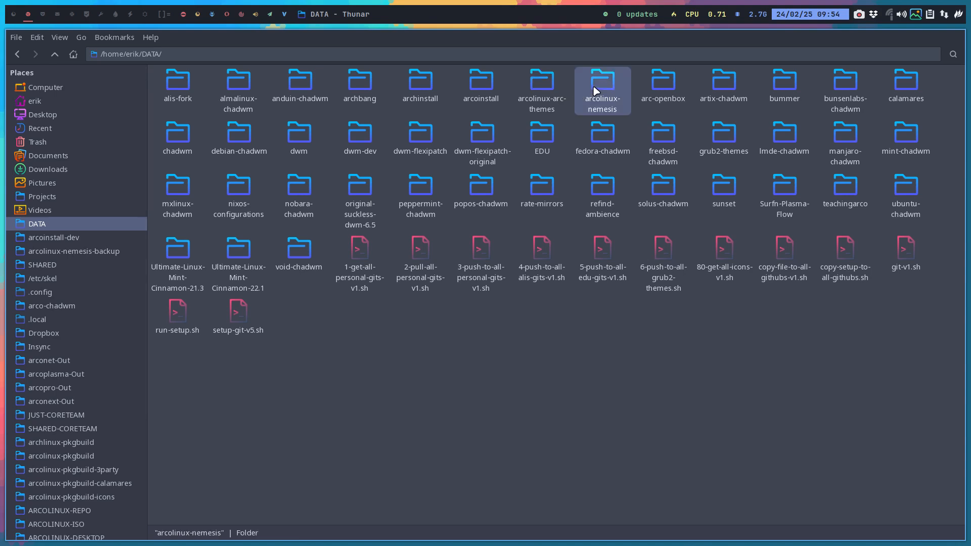
double_click(595, 91)
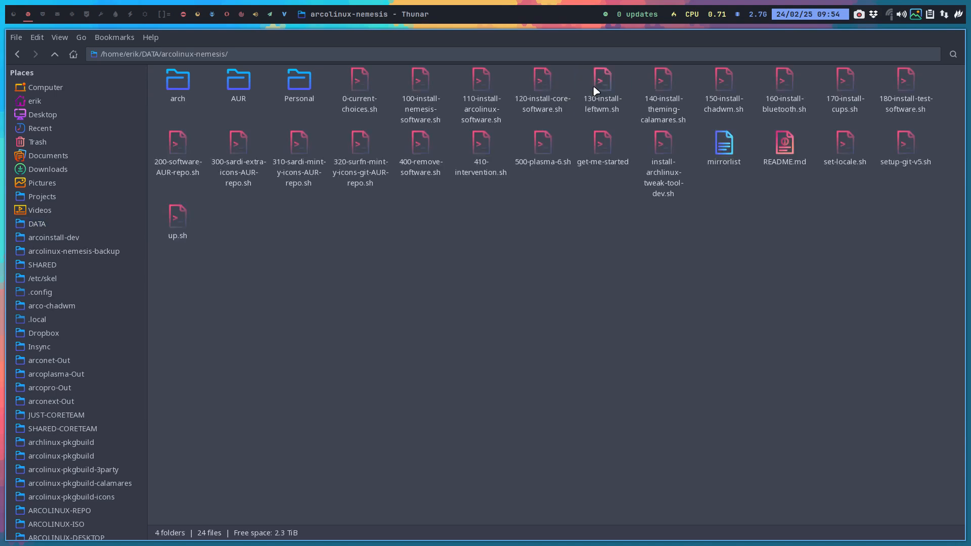
double_click(293, 81)
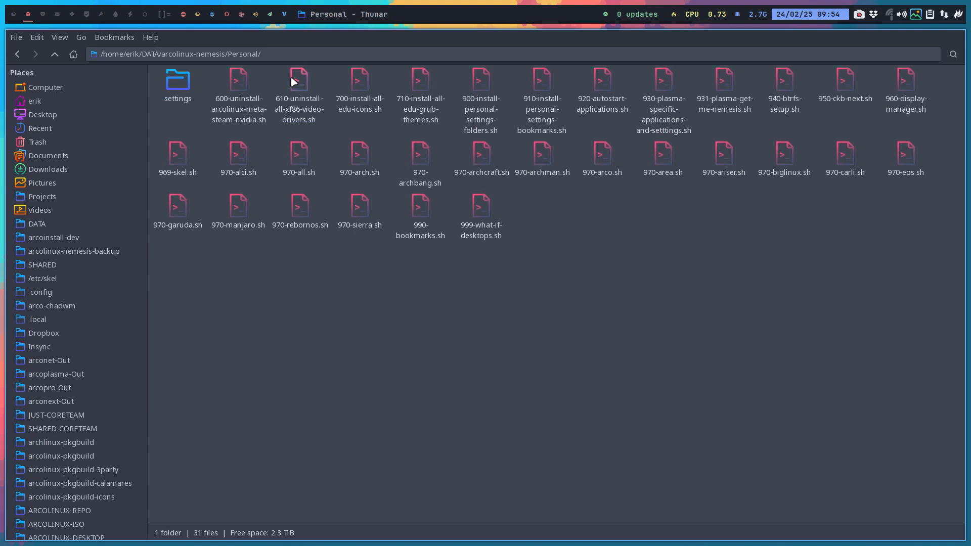
double_click(182, 83)
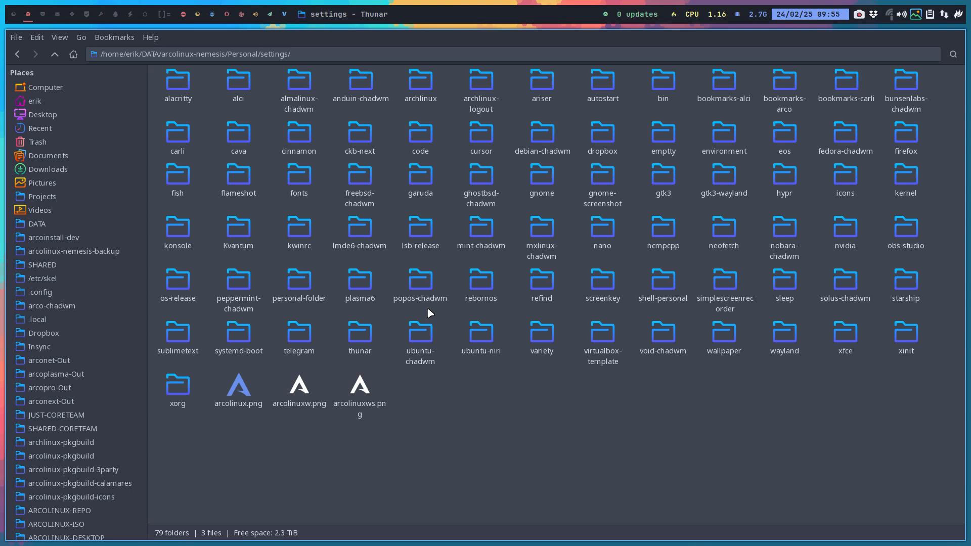
double_click(364, 329)
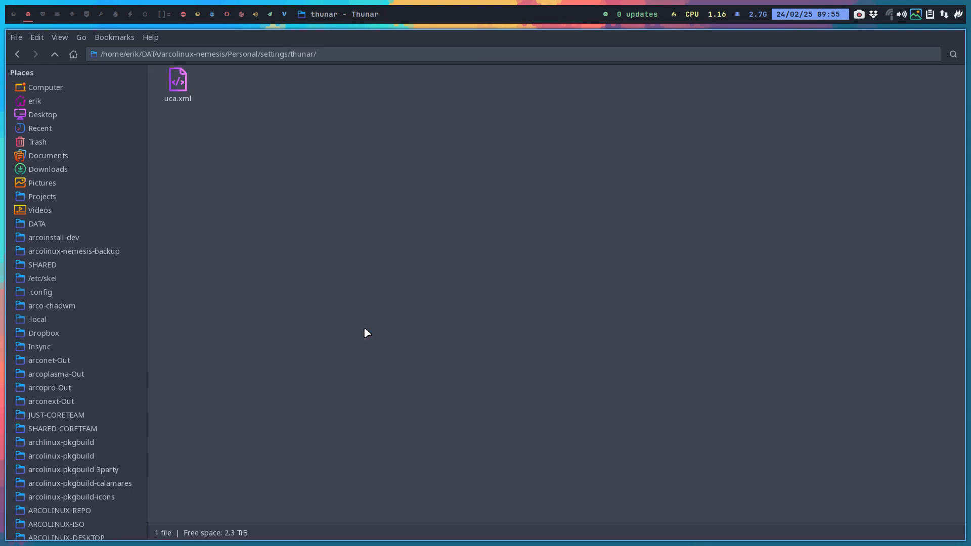
click(190, 76)
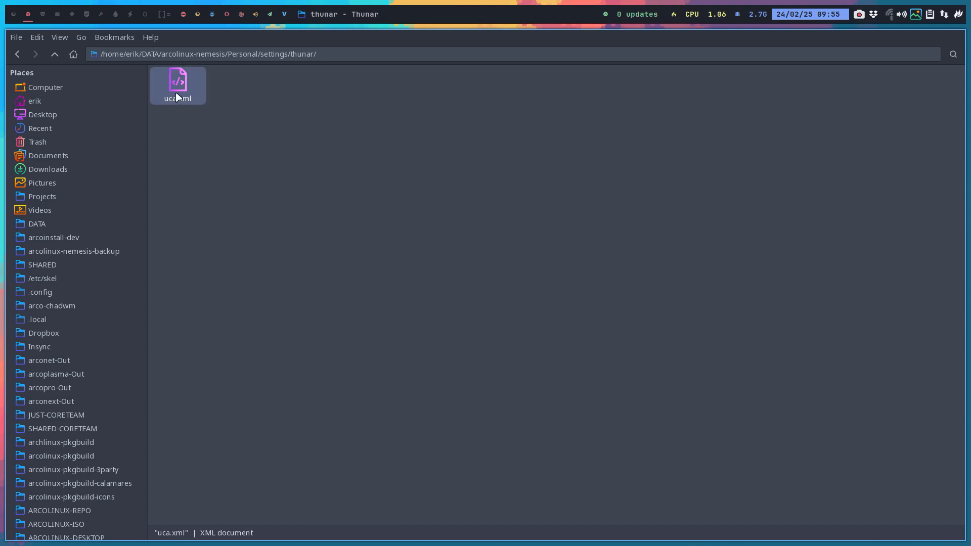
- Show hidden files in the home folder and open the .config/Thunar folder
click(61, 102)
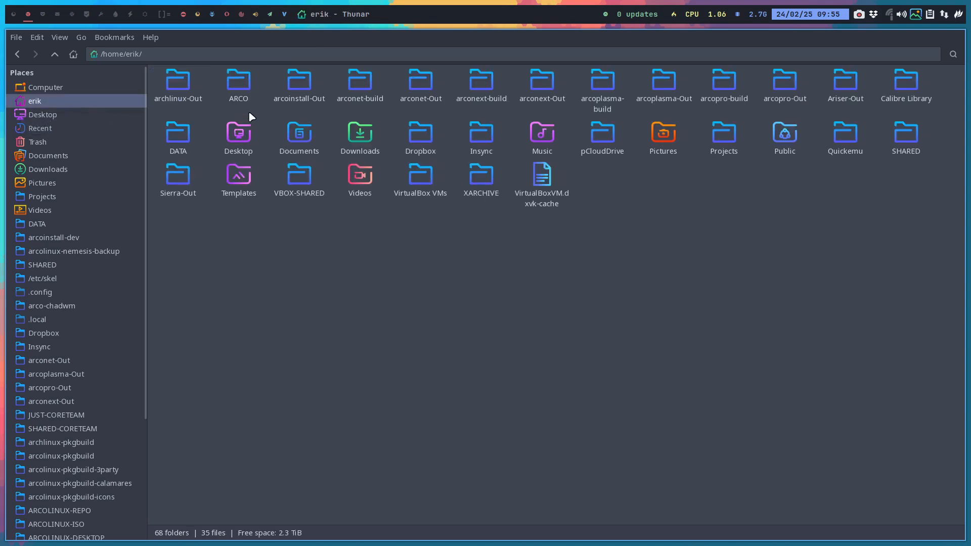
key(ctrl+h)
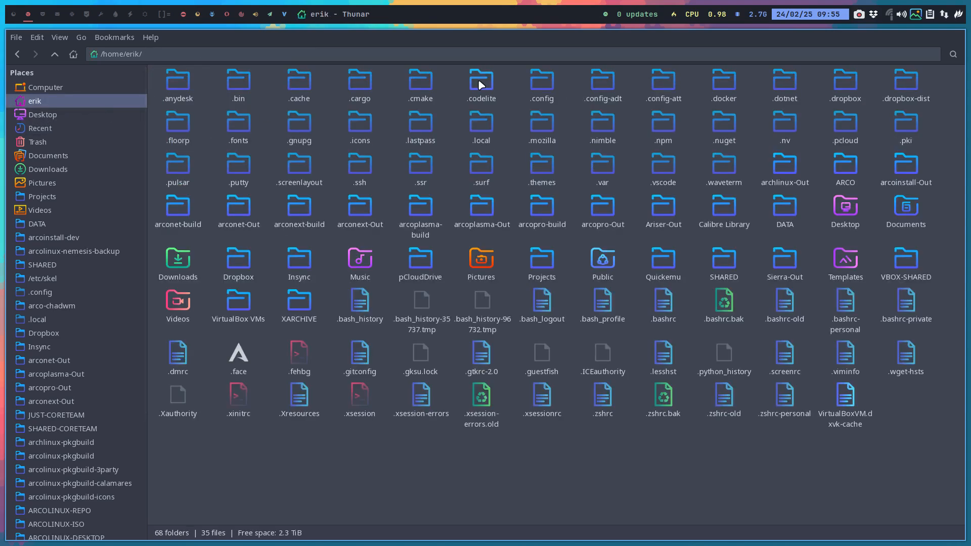
double_click(537, 85)
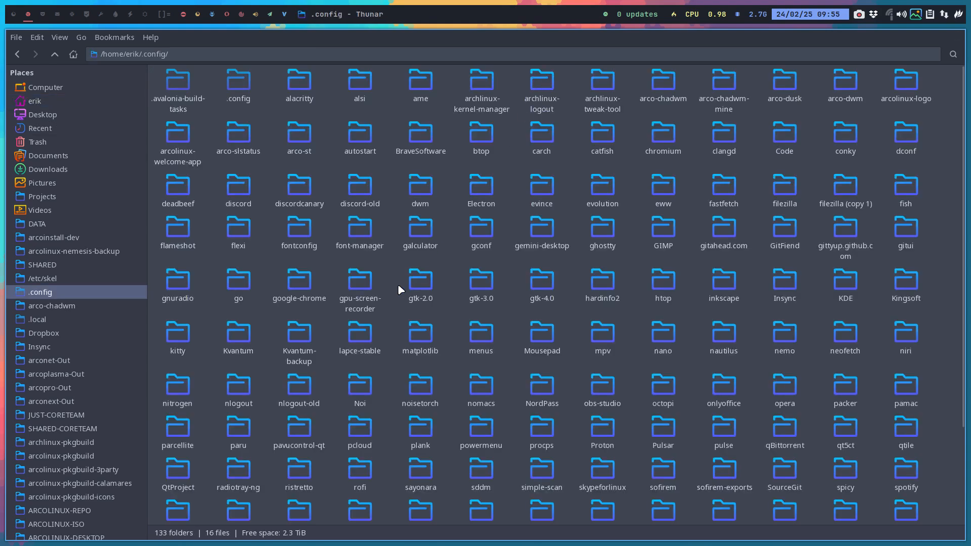
text(thun)
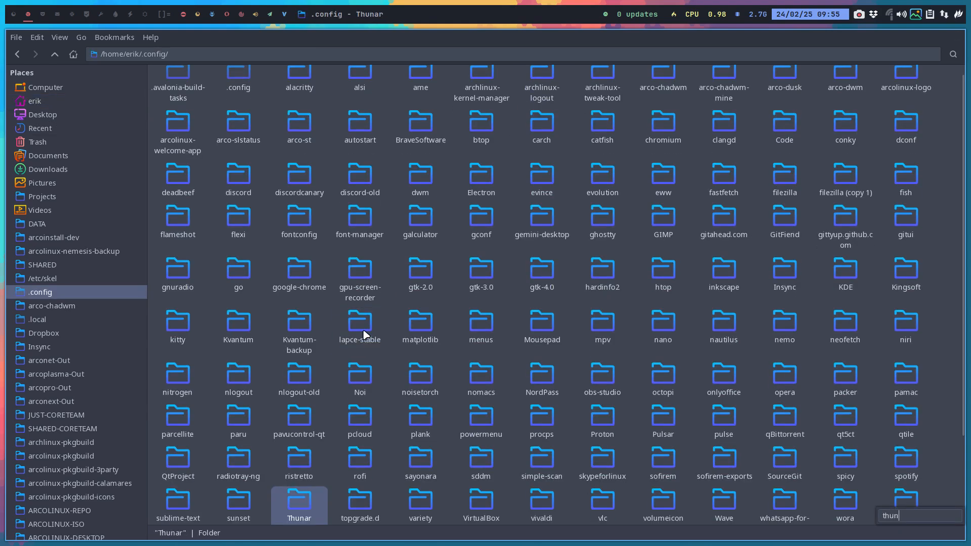
double_click(298, 503)
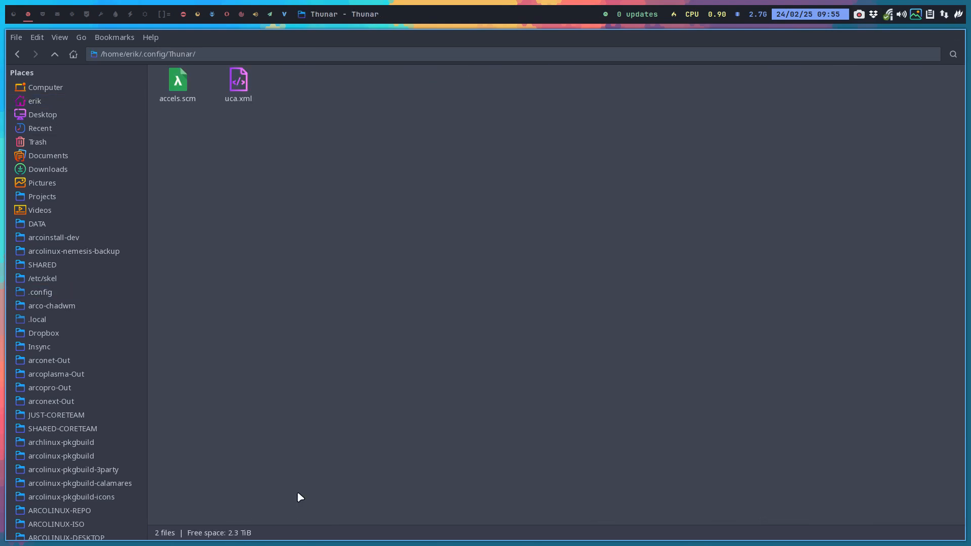
- Open uca.xml in the text editor, scroll through its action definitions, and close the editor
double_click(238, 85)
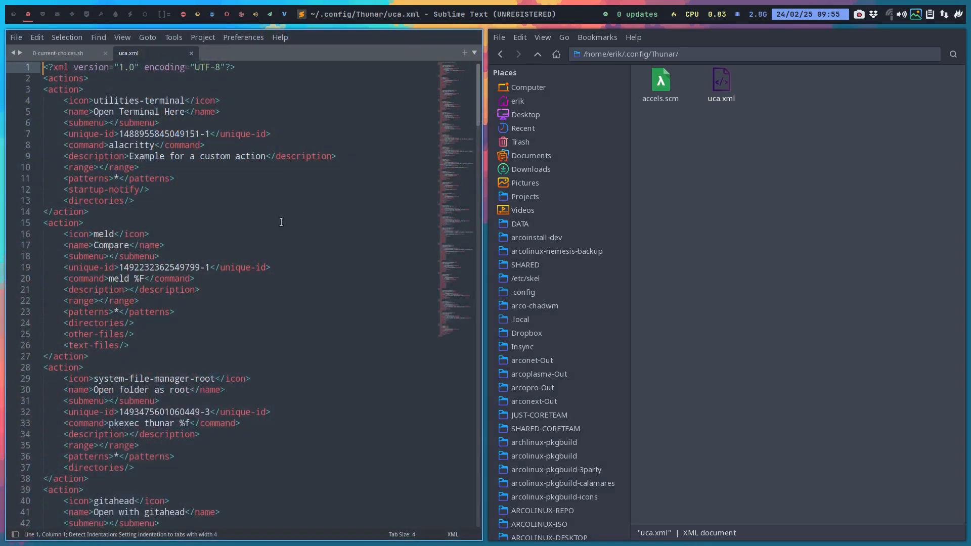
scroll(260, 274, down, 8)
drag(464, 97, 464, 67)
key(super+q)
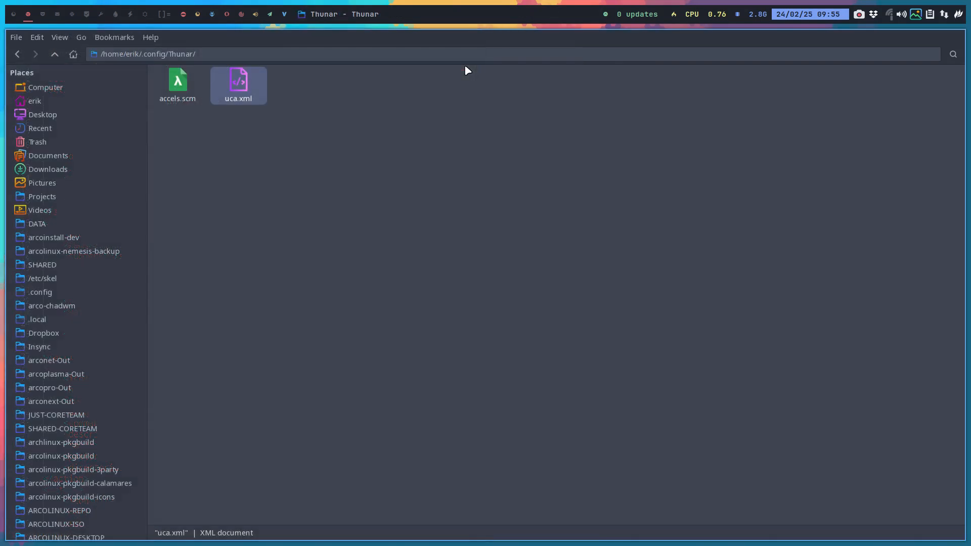
- Analyze the Thunar config folder's disk usage with the Baobab custom action and close it
right_click(366, 148)
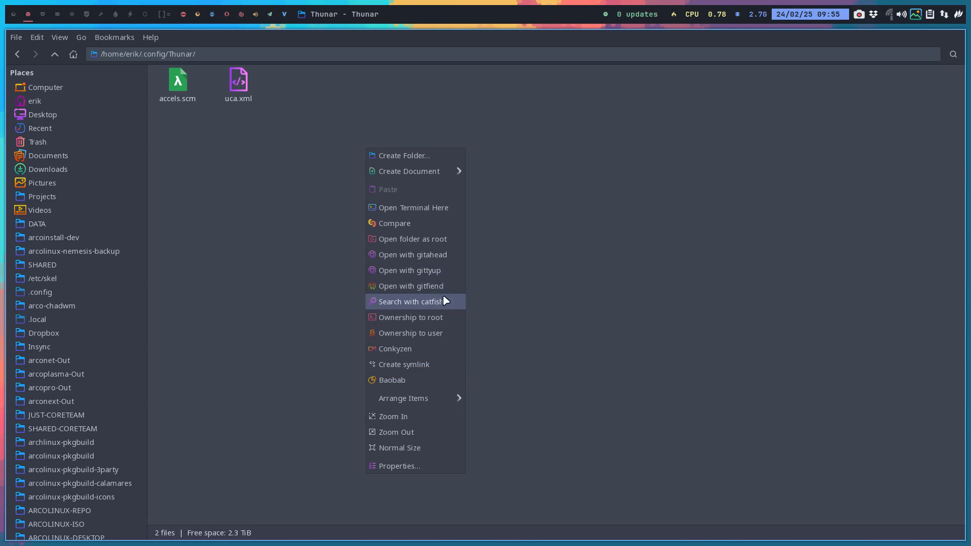
click(421, 380)
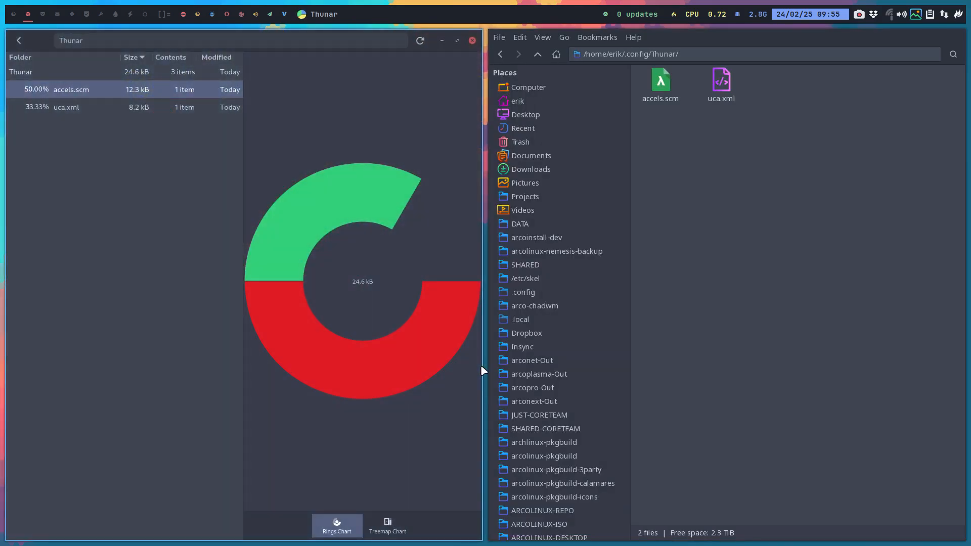
key(super+q)
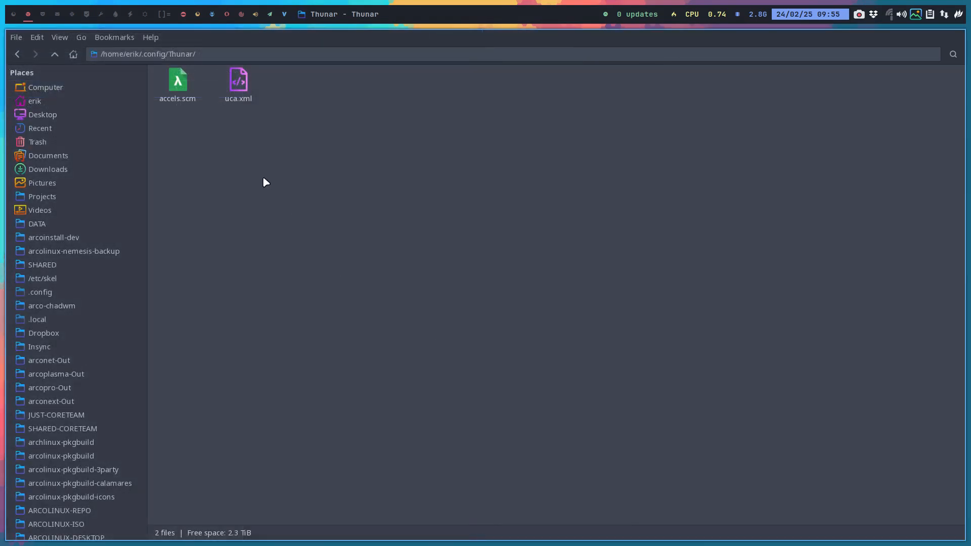
- Create a new custom action and name it baobob2
click(37, 36)
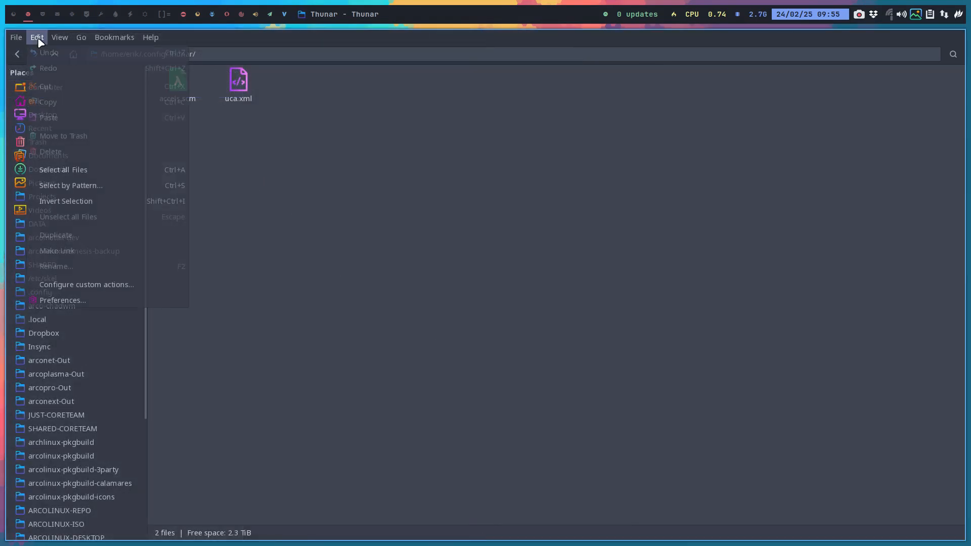
click(103, 284)
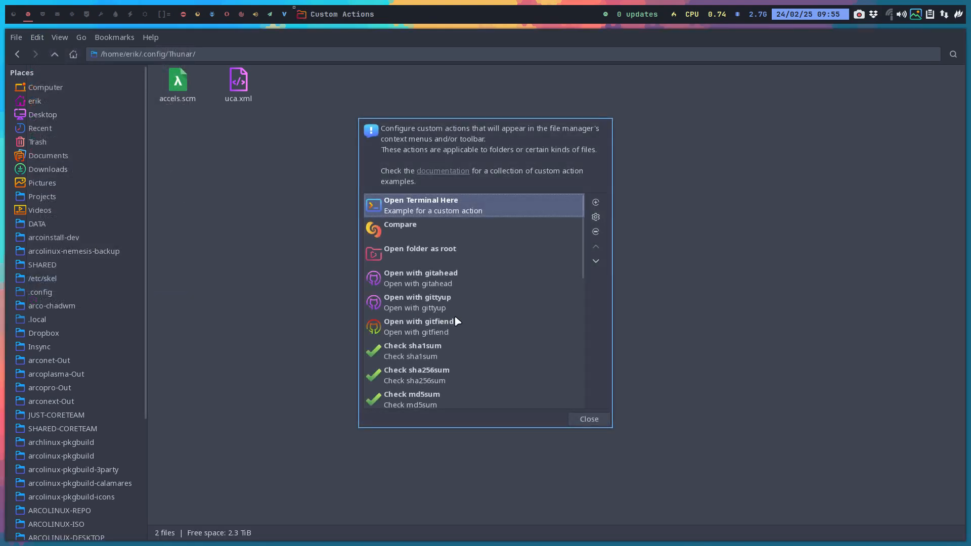
click(596, 202)
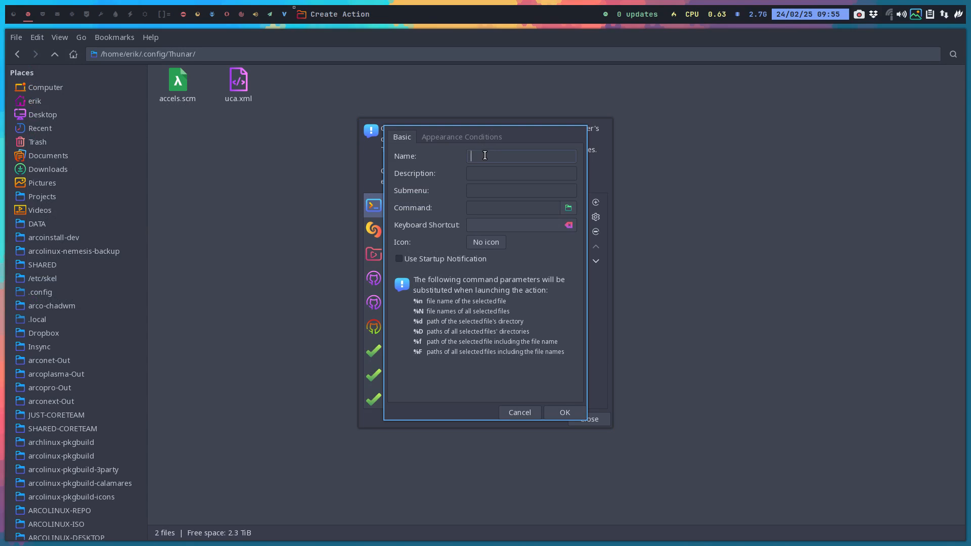
text(baobob2)
- Set the new action's command to baobab
click(497, 172)
click(490, 190)
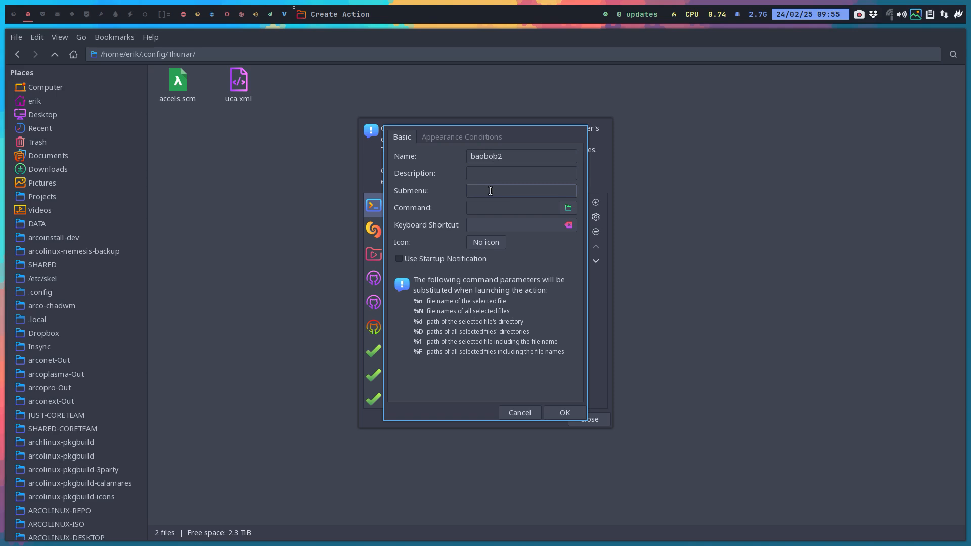
click(490, 208)
text(baobab)
drag(554, 140, 818, 137)
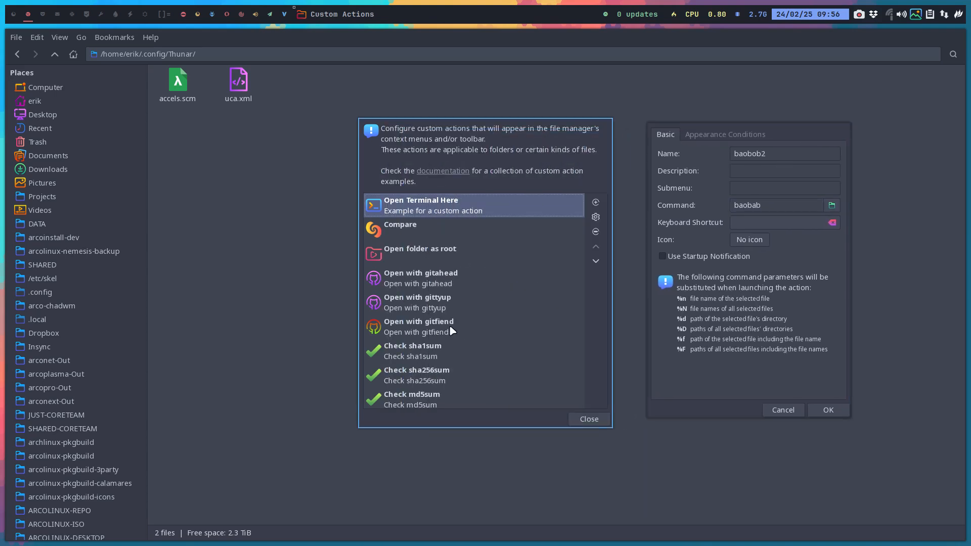
- Append %F to the action's command and open the icon selection for it
click(783, 212)
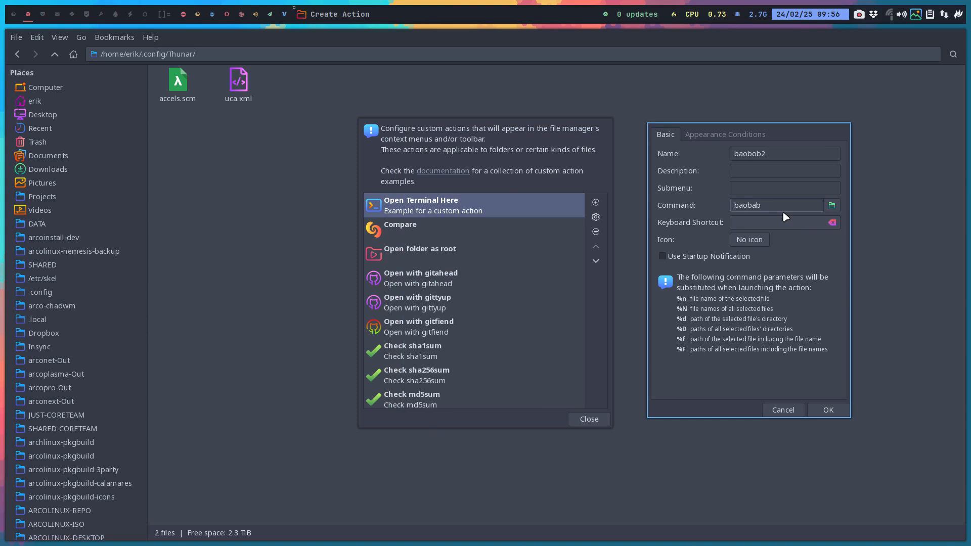
text(%F)
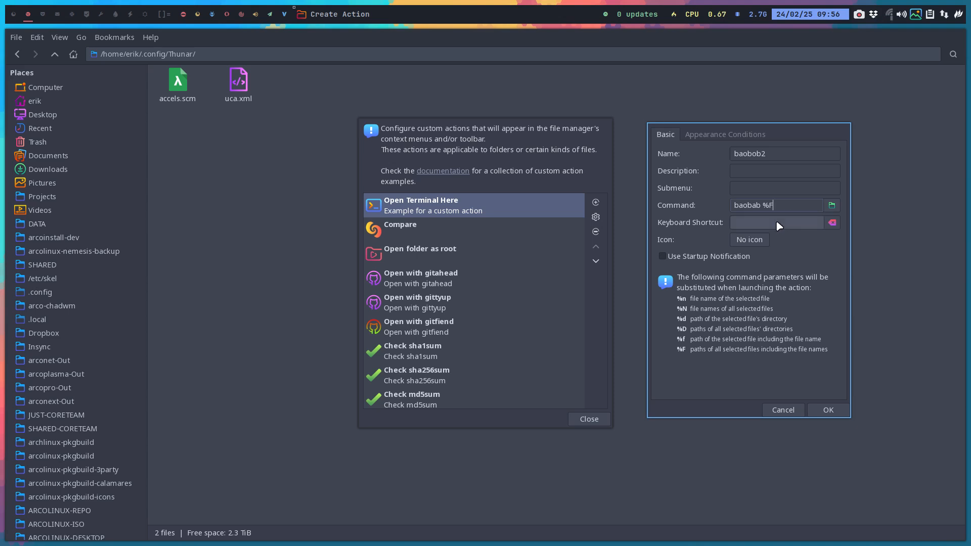
click(758, 243)
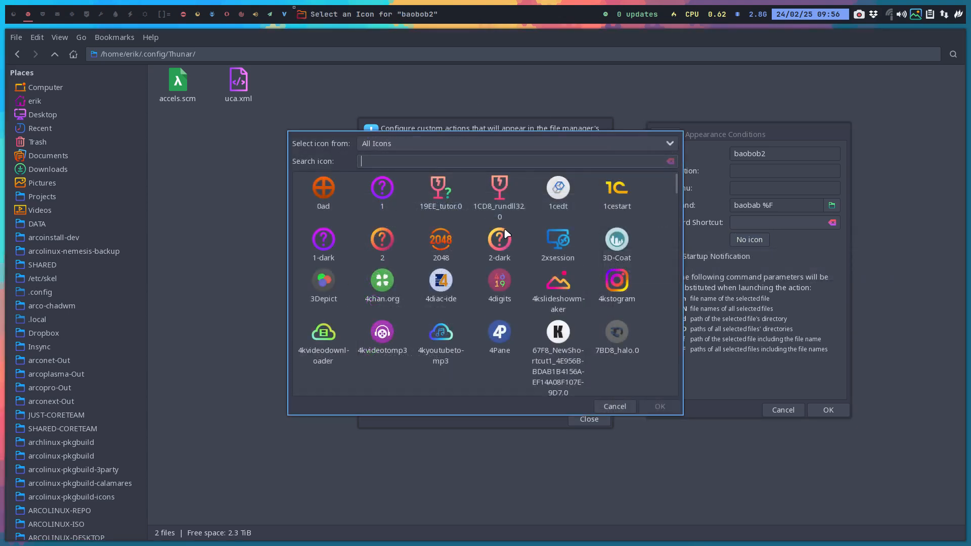
- Search the icon picker for baoba and choose the org.gnome.baobab.Devel icon for the action
text(meld)
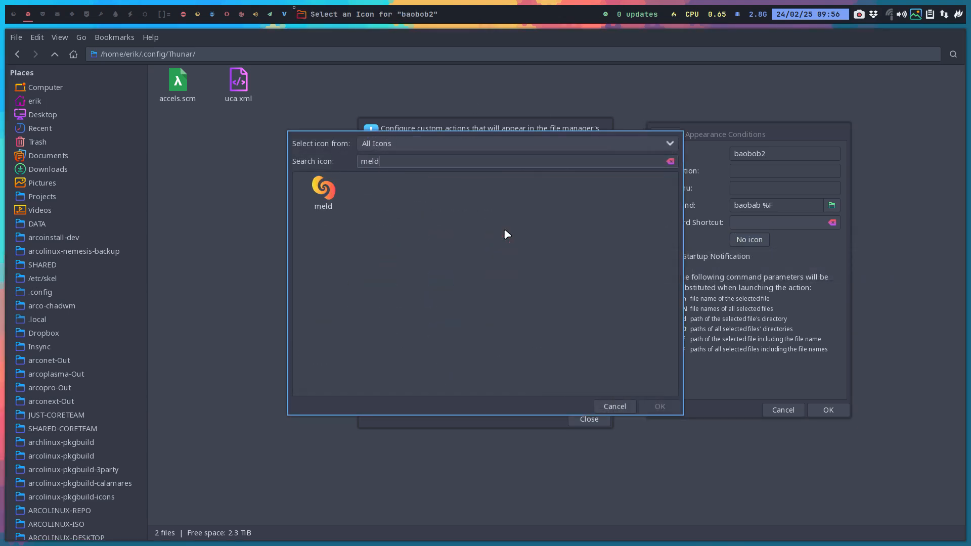
key(BackSpace)
key(BackSpace)
key(BackSpace)
key(BackSpace)
text(gita)
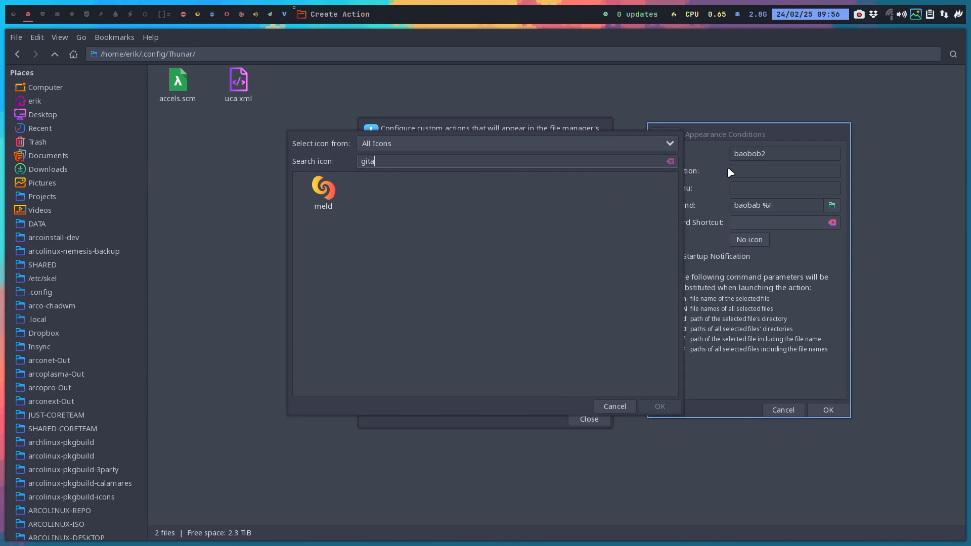
click(670, 145)
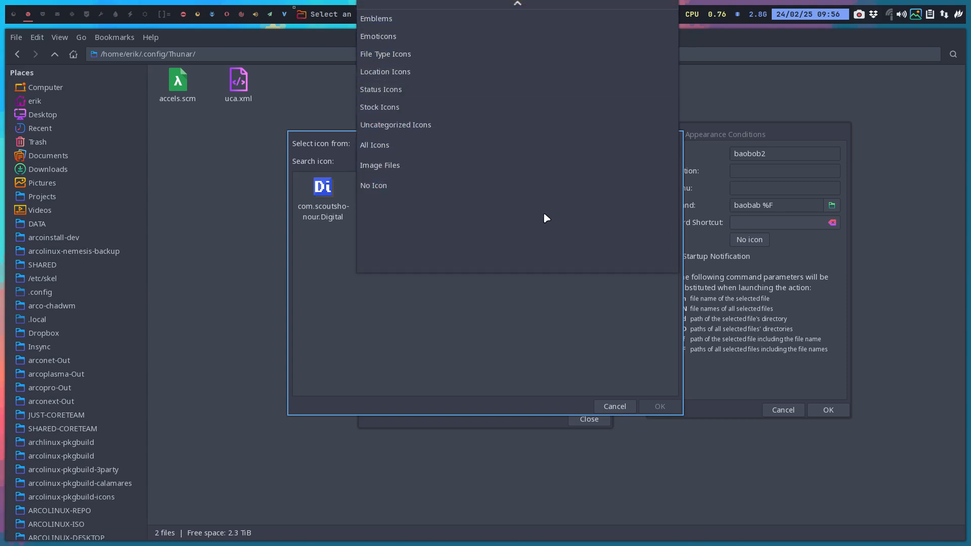
click(499, 324)
key(Tab)
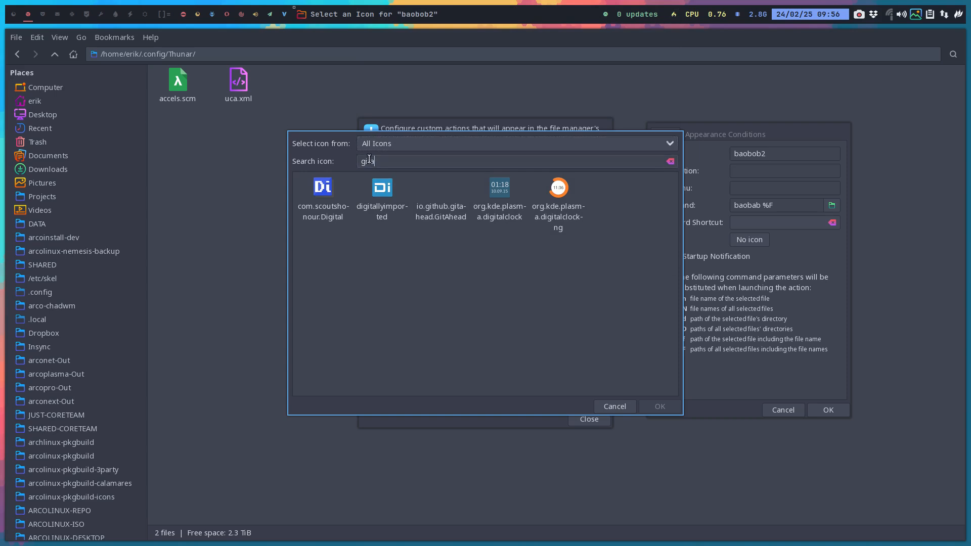
text(baoba)
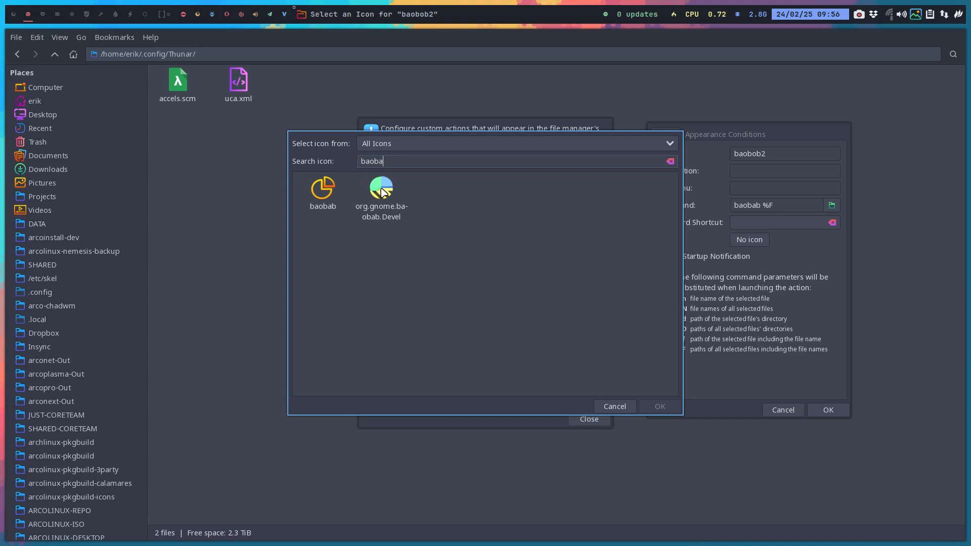
click(381, 192)
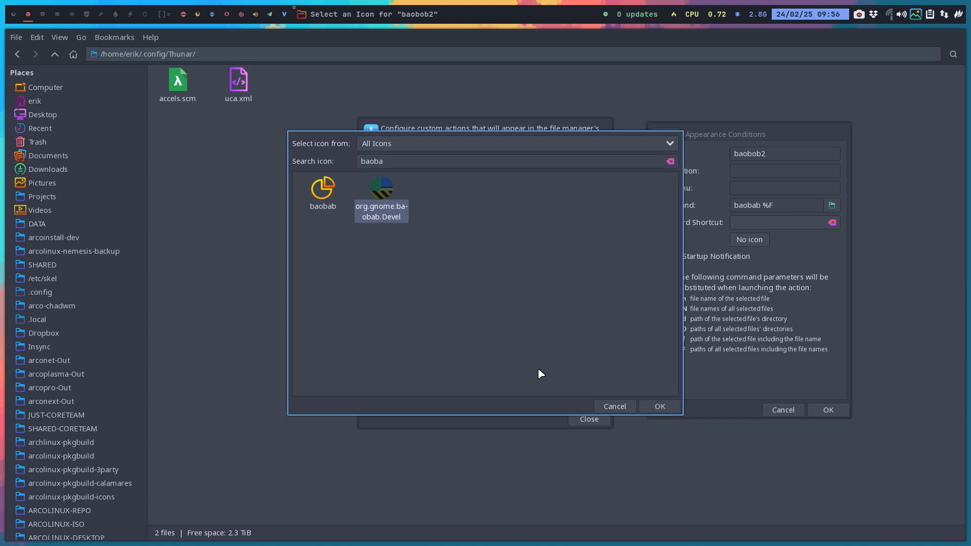
click(660, 406)
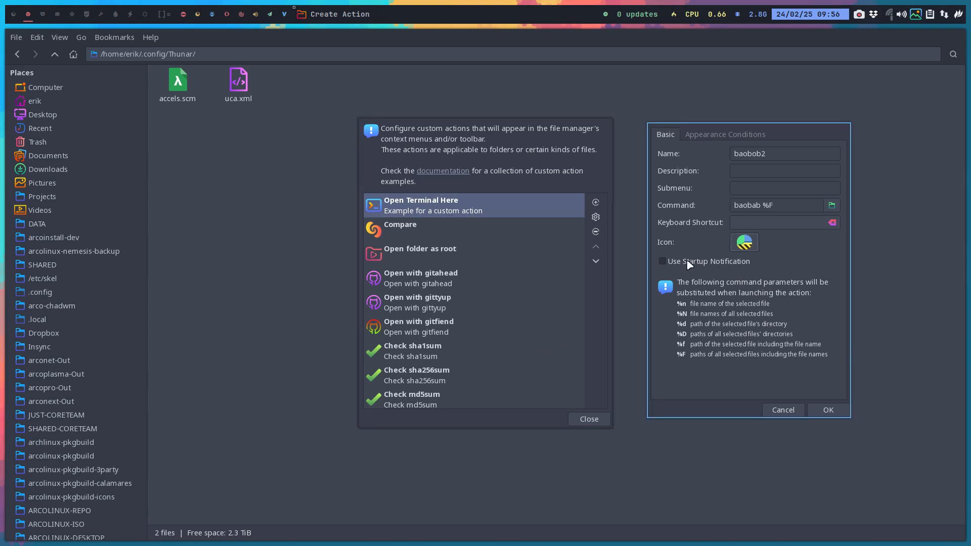
- Enable the Directories appearance condition for the action and save it
mouse_move(690, 264)
click(718, 134)
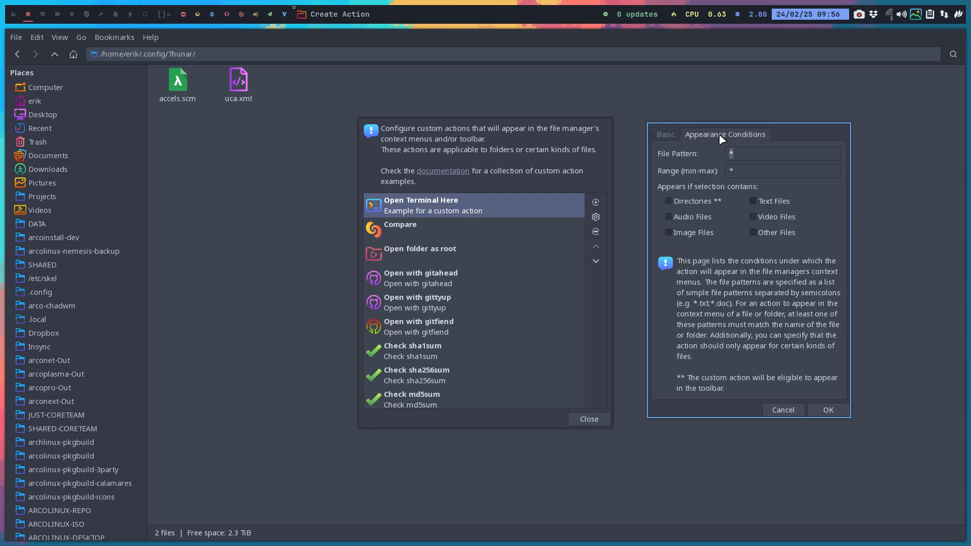
click(745, 152)
click(666, 200)
click(826, 412)
- Check the new baobob2 entry in the custom actions list and close the dialog
scroll(521, 311, down, 5)
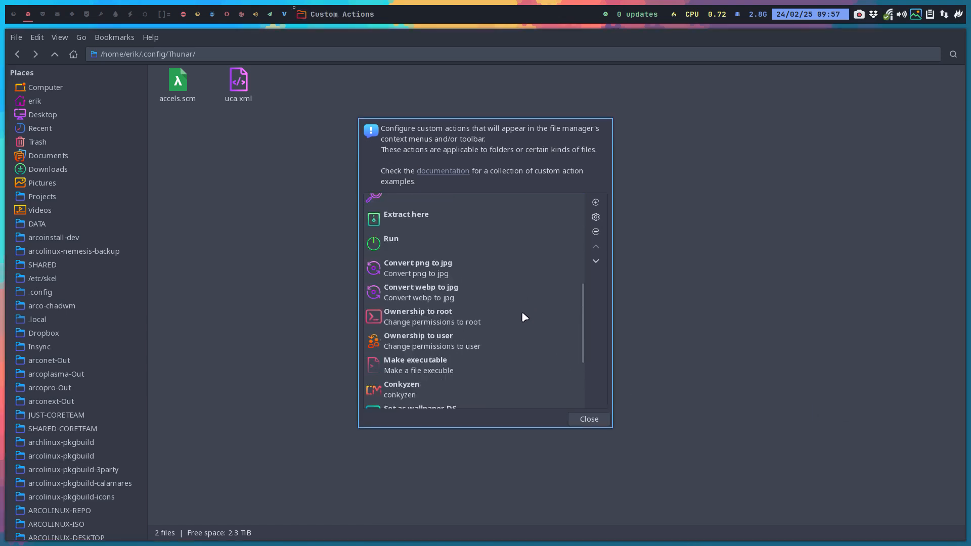
scroll(523, 316, down, 3)
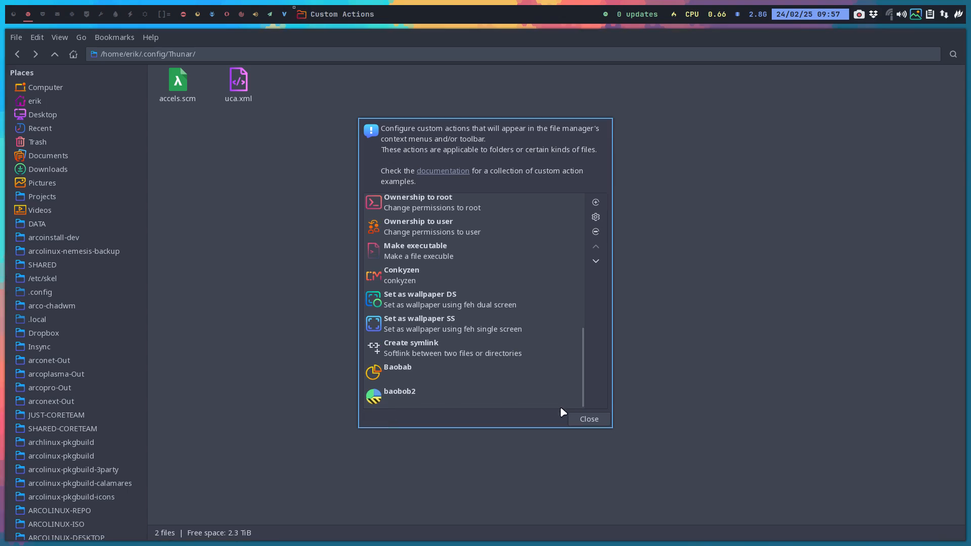
click(600, 419)
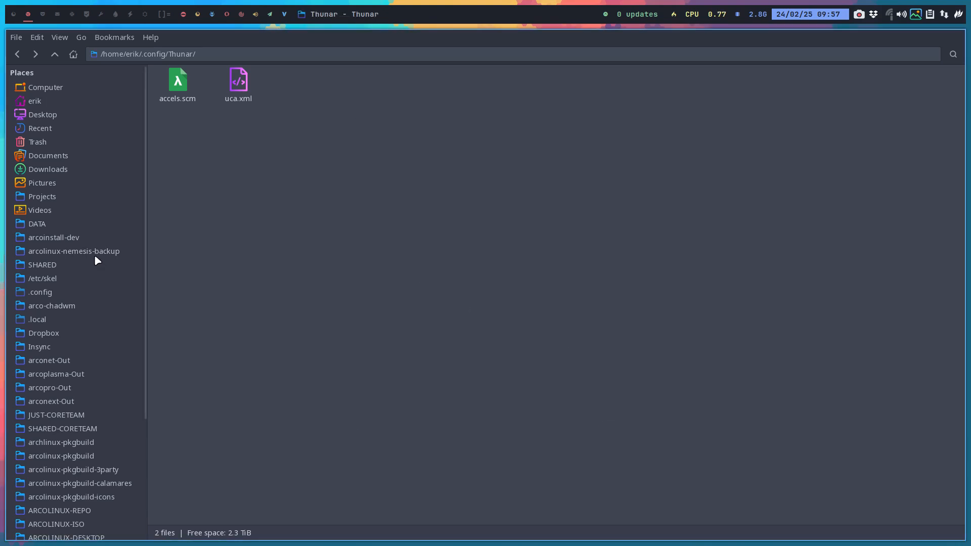
- Open the DATA/arcolinux-nemesis folder and run the baobob2 action from its context menu
click(48, 226)
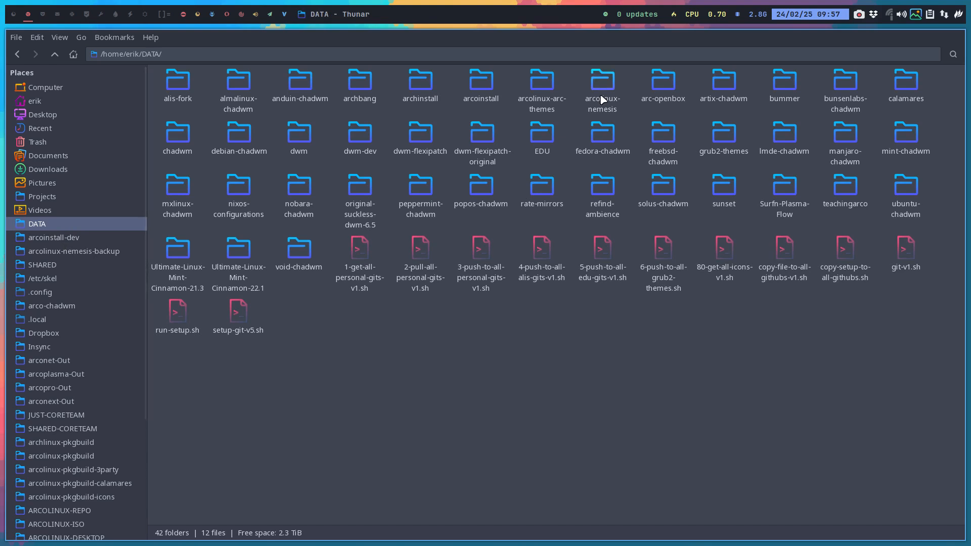
double_click(601, 80)
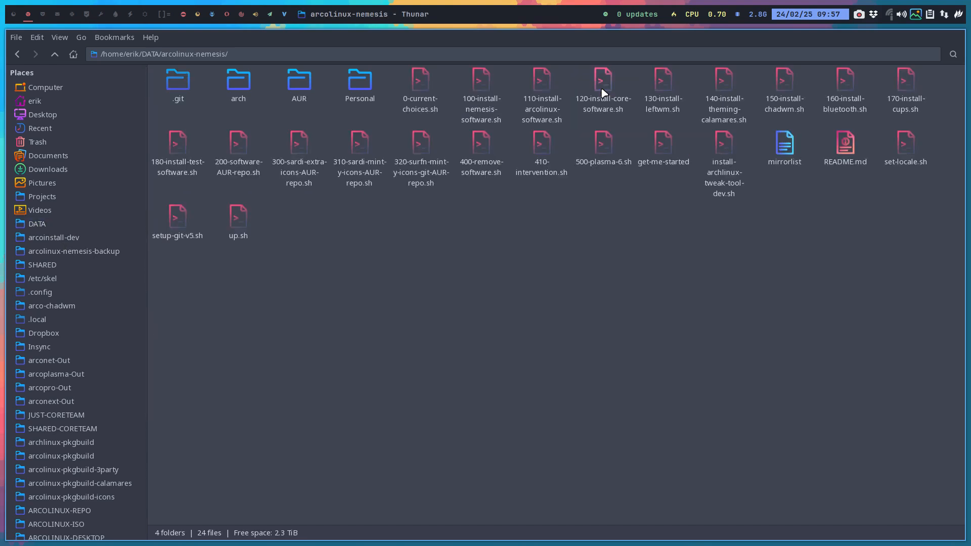
right_click(395, 248)
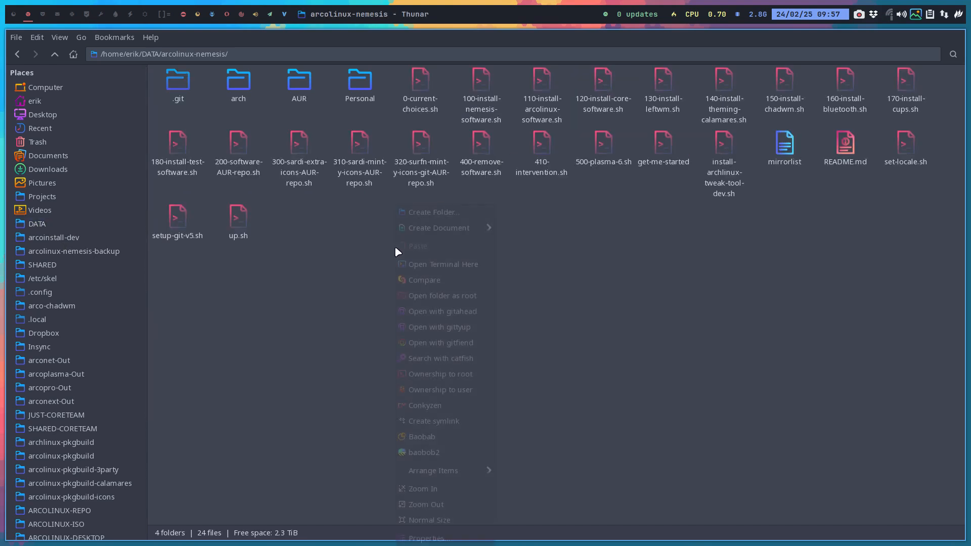
click(454, 452)
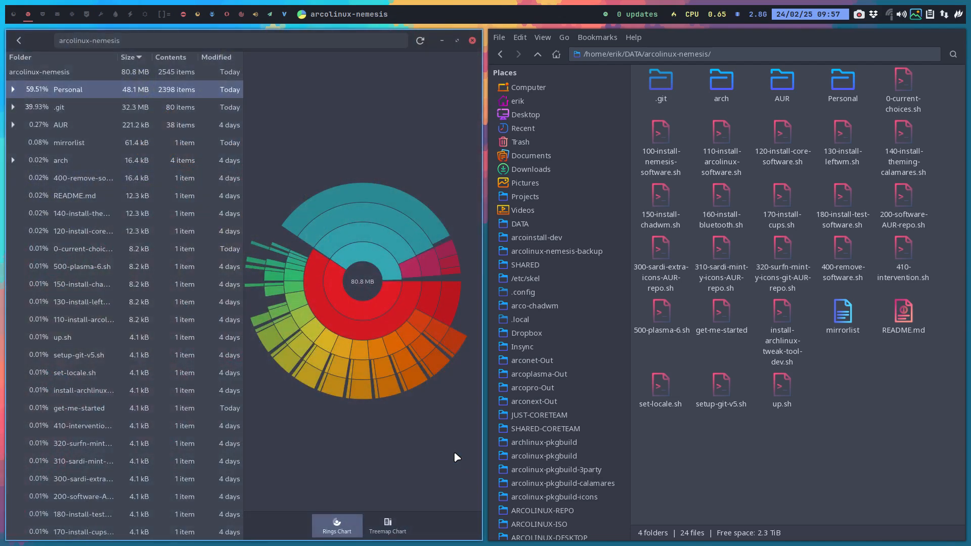
- Explore the Personal, settings and icons folders in the disk usage analyzer, then close it
click(13, 90)
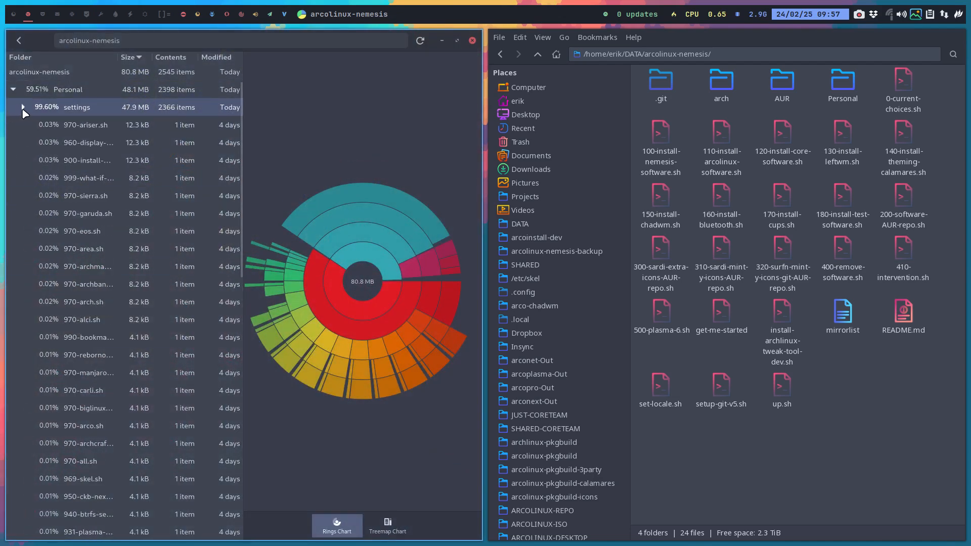
click(23, 108)
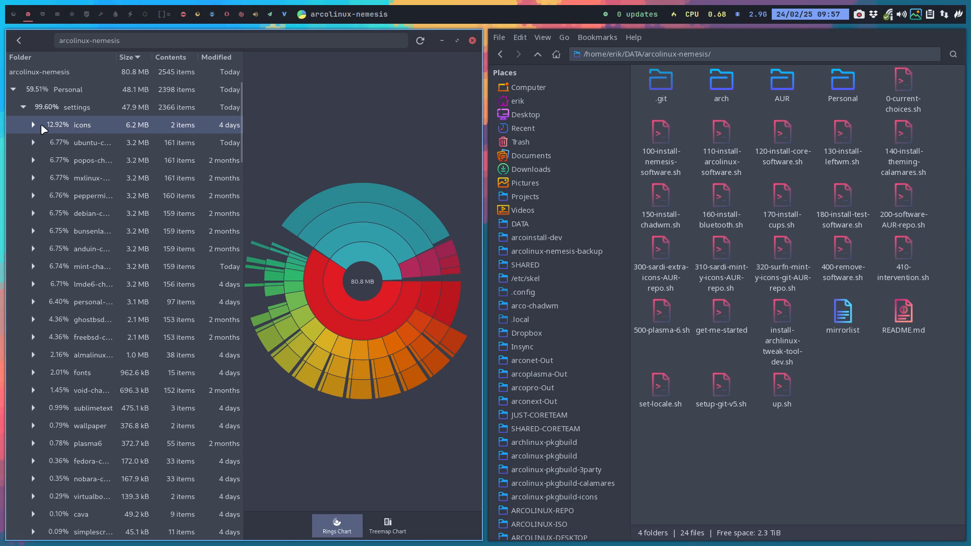
click(38, 123)
click(71, 141)
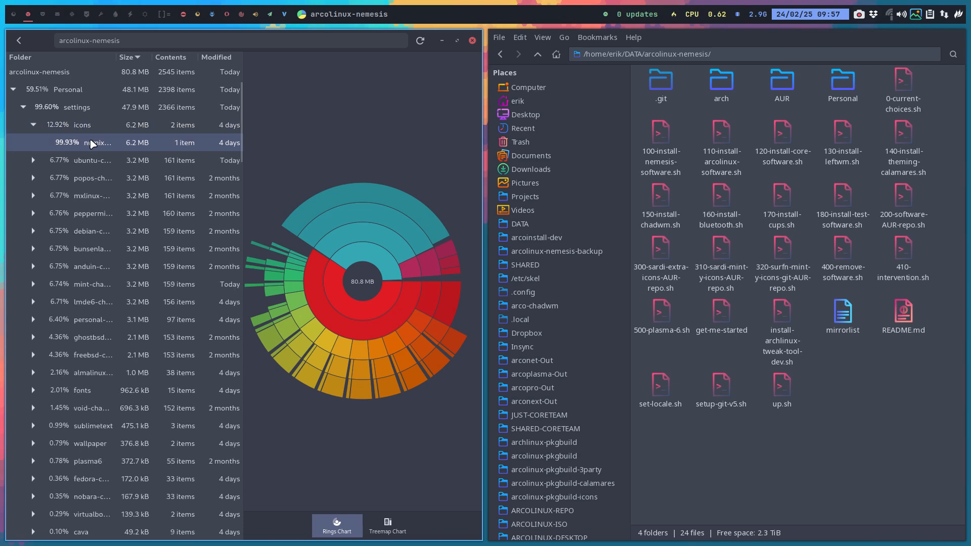
click(93, 127)
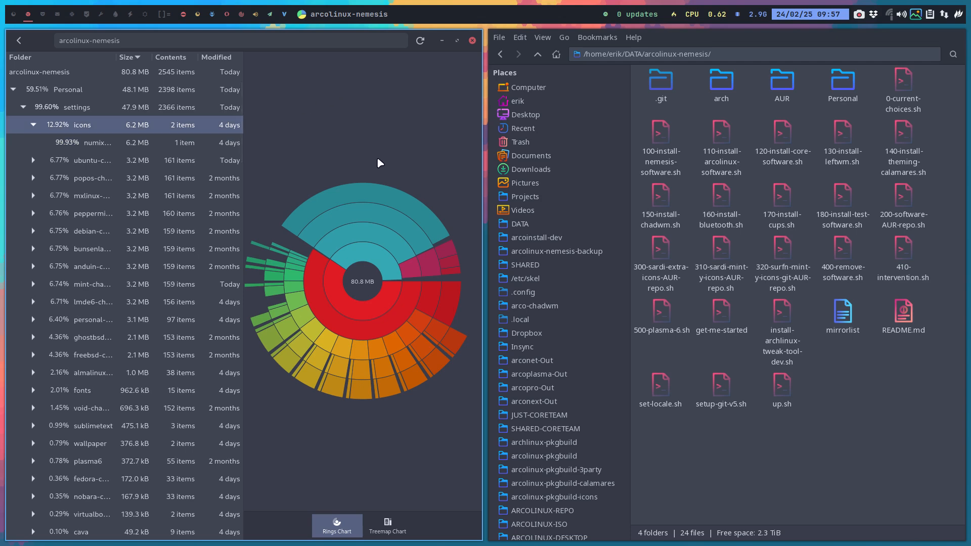
key(super+f)
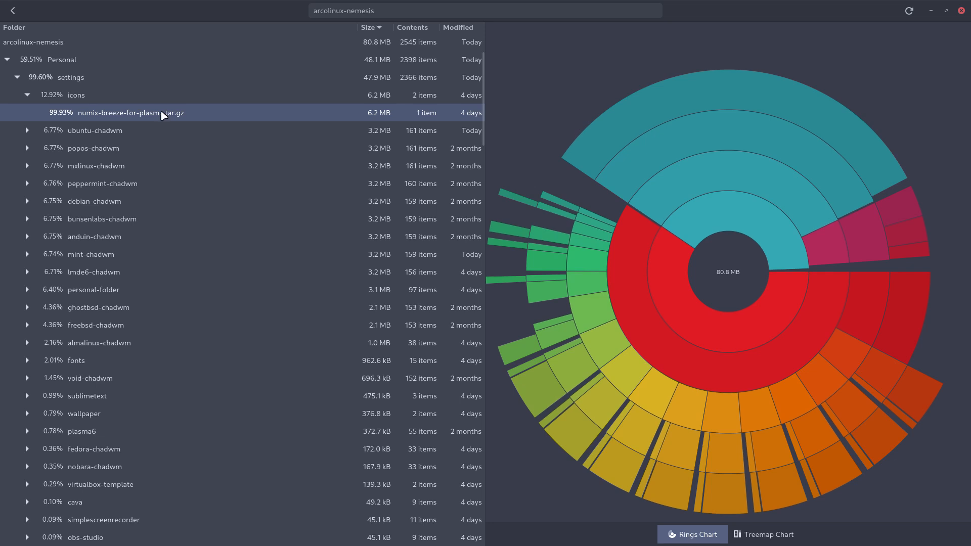
click(107, 103)
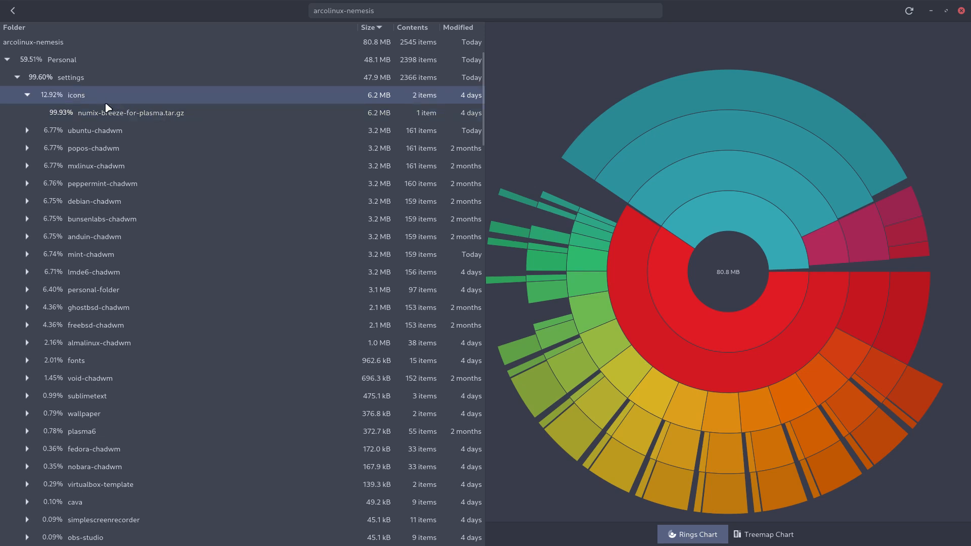
click(13, 11)
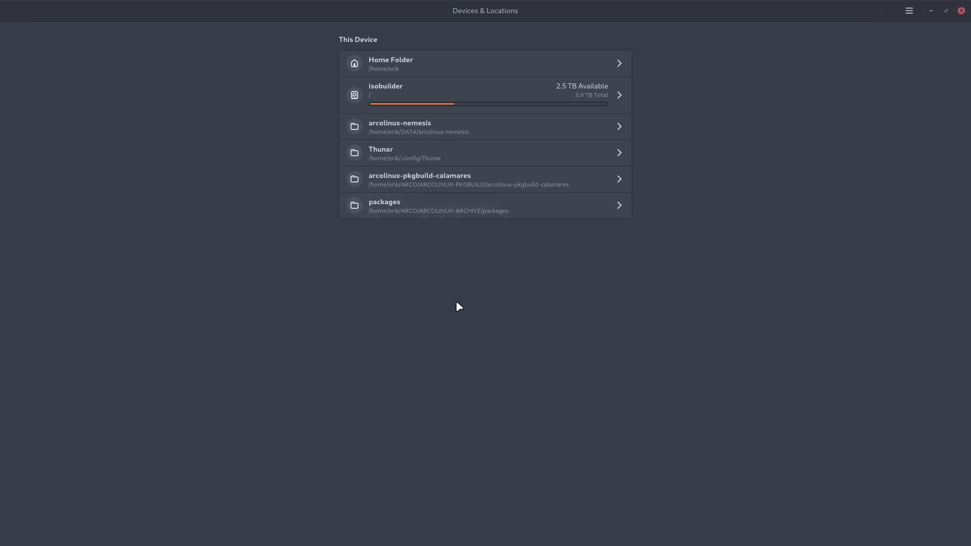
key(super+q)
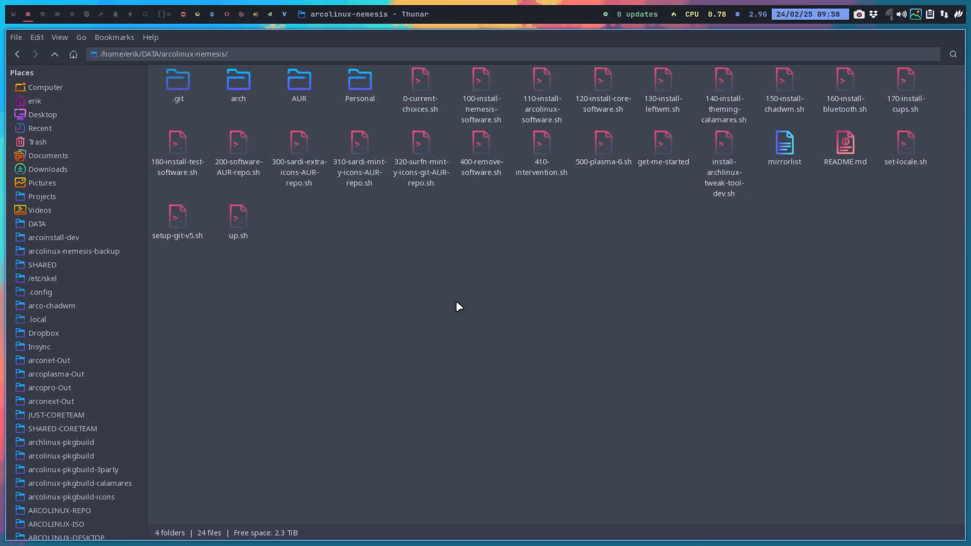
- Run the baobob2 action on the folder again and expand the Personal entry
right_click(442, 275)
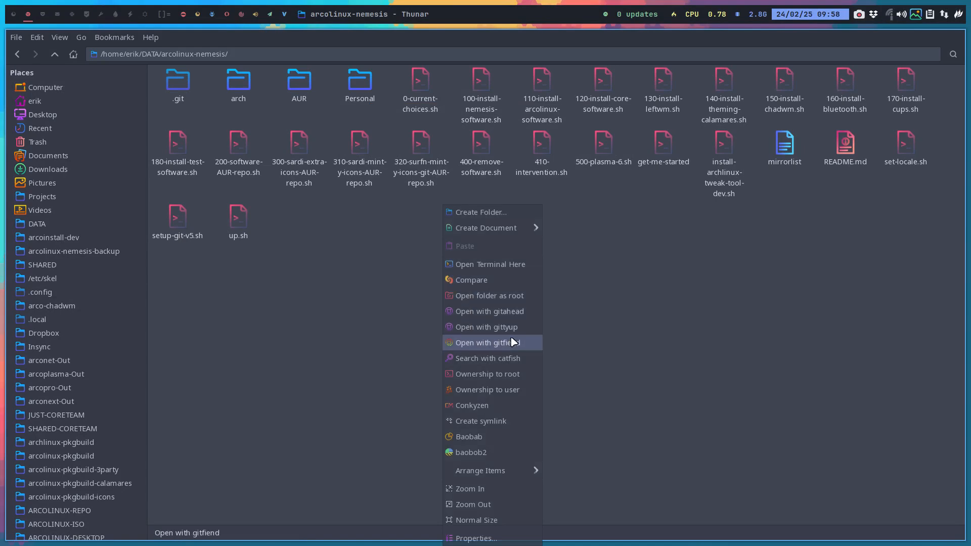
click(513, 448)
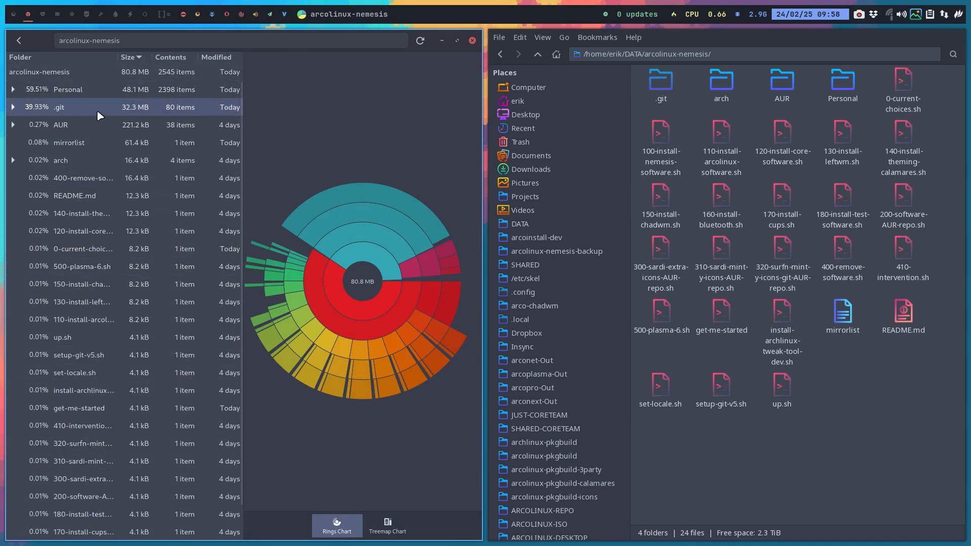
click(13, 90)
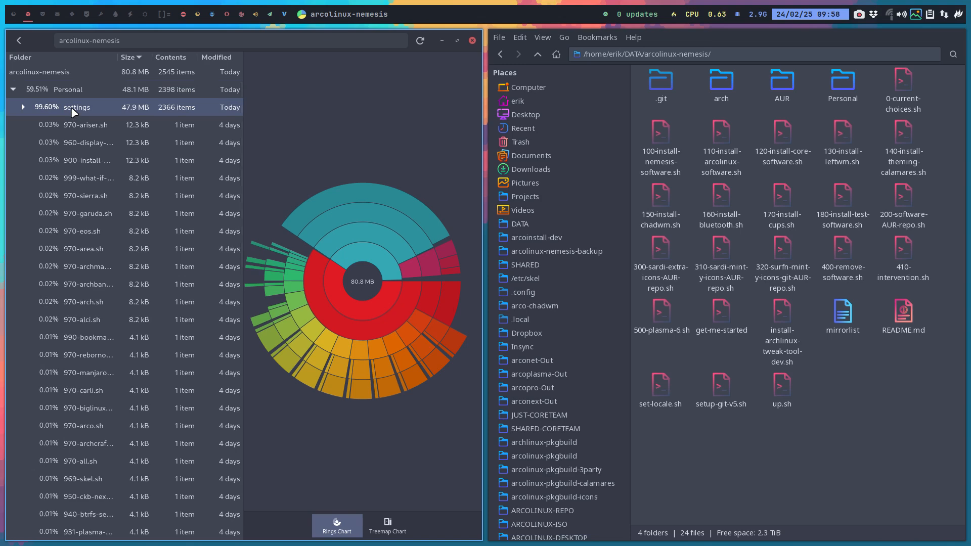
key(super+f)
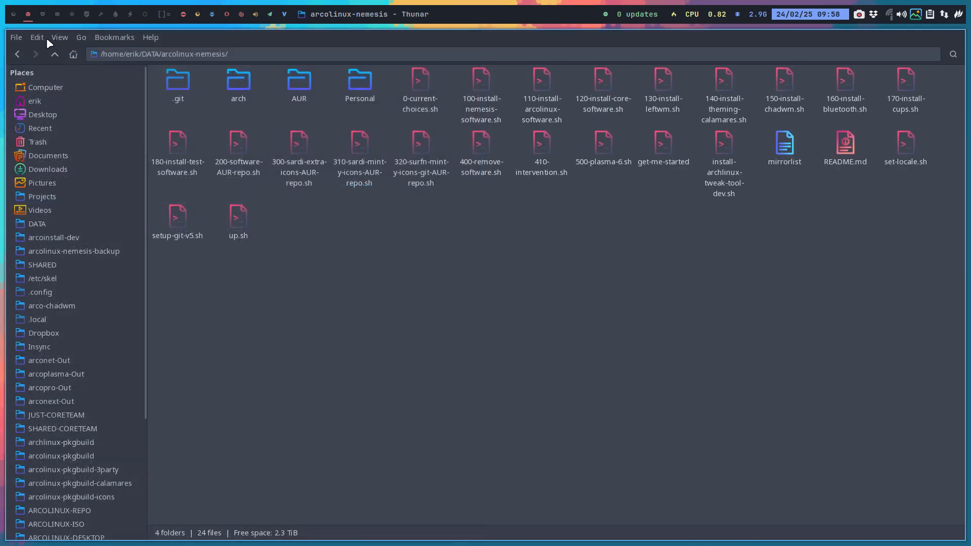
- Open the custom actions configuration and review the baobob2 action's basic settings and appearance conditions
click(47, 38)
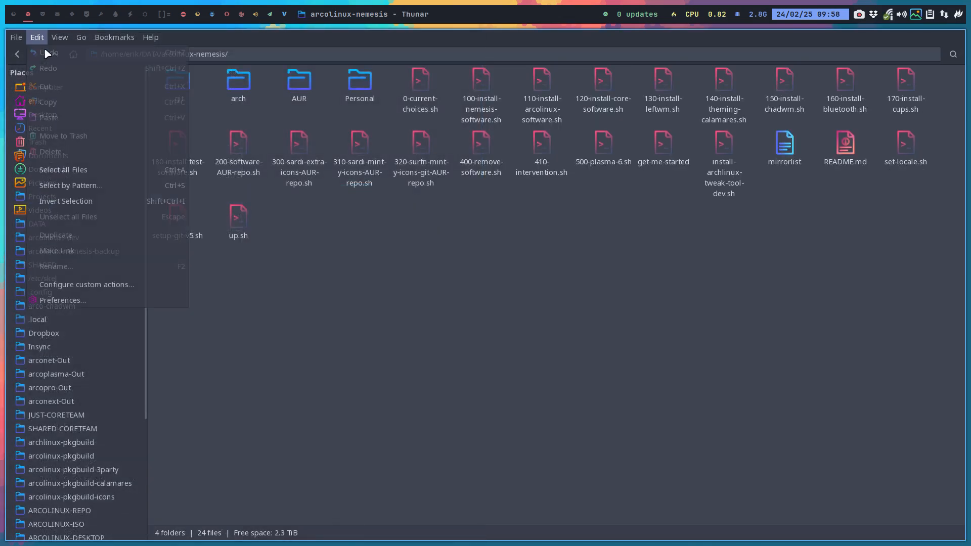
click(130, 284)
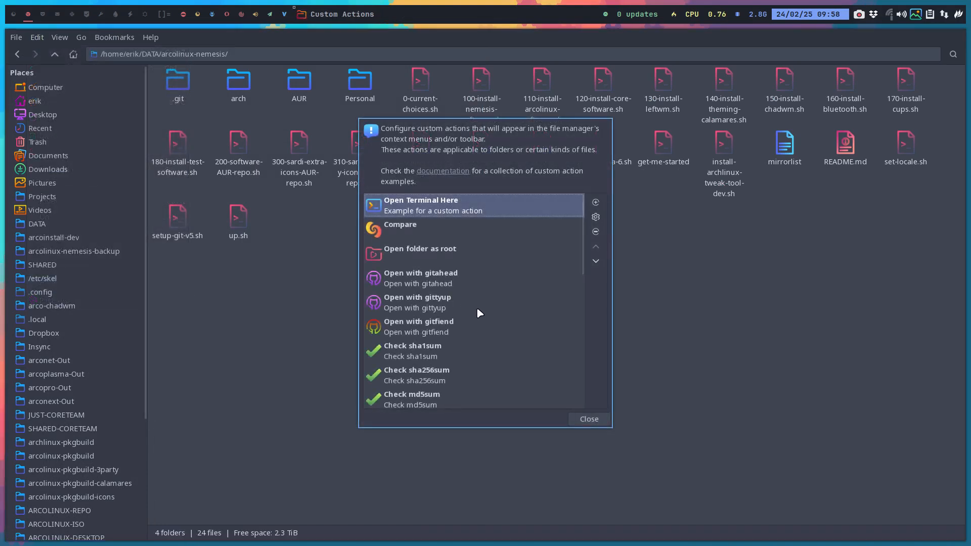
scroll(470, 253, down, 5)
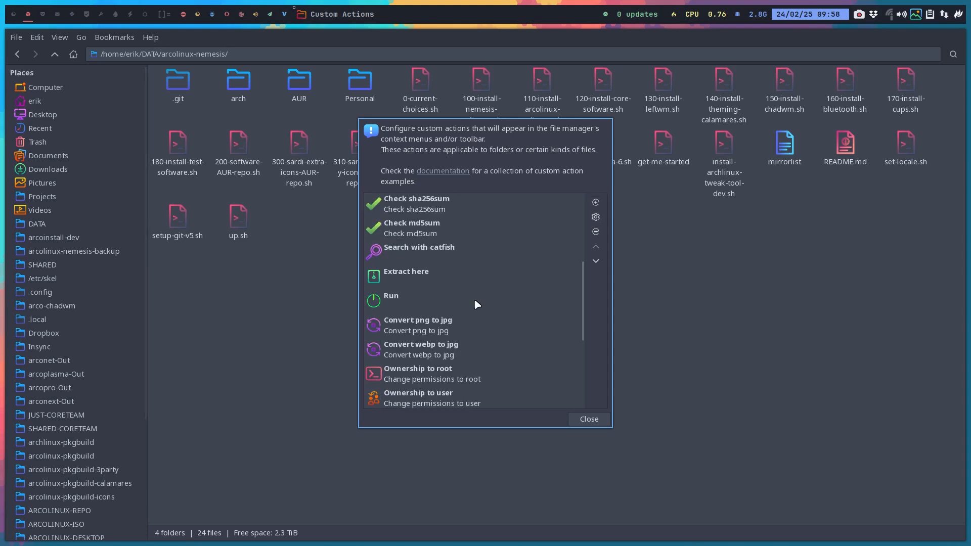
scroll(447, 389, down, 5)
click(433, 397)
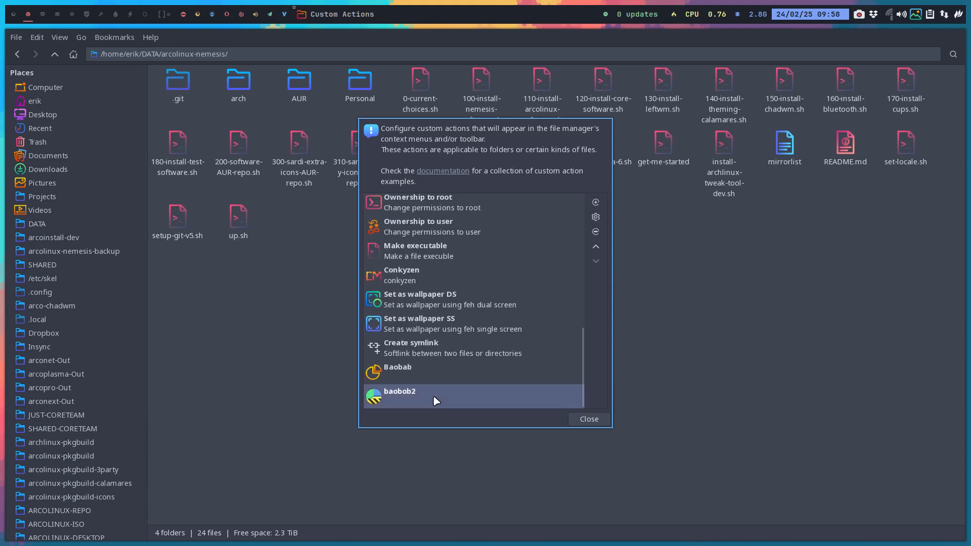
click(595, 218)
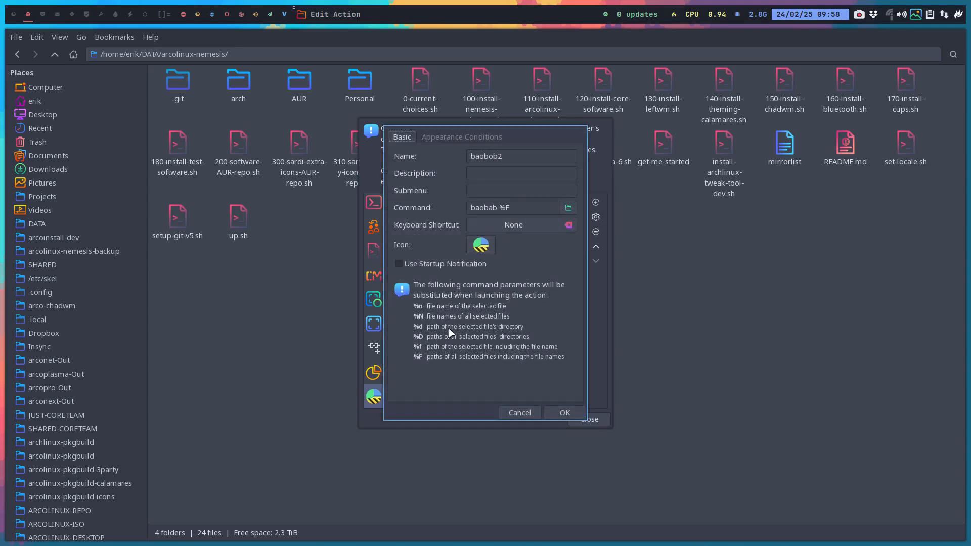
click(443, 138)
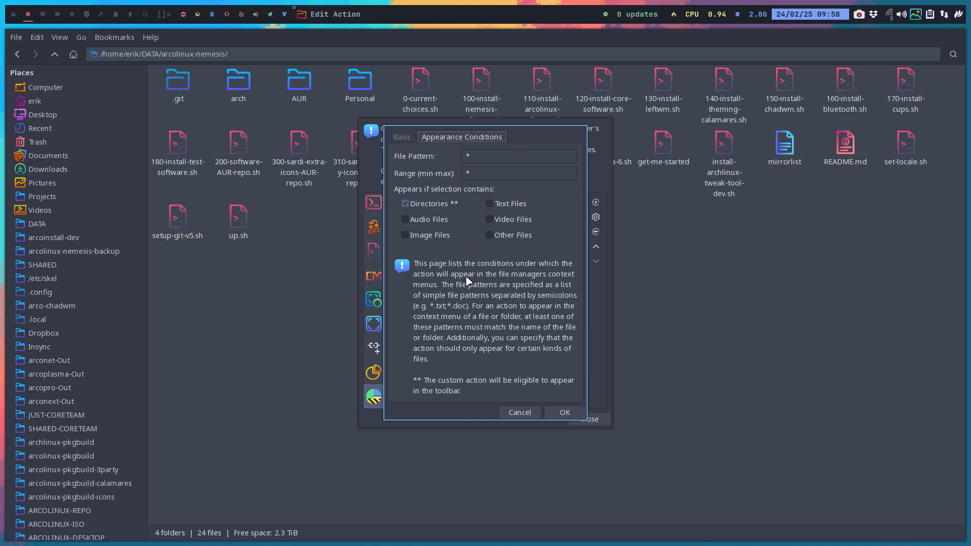
click(561, 412)
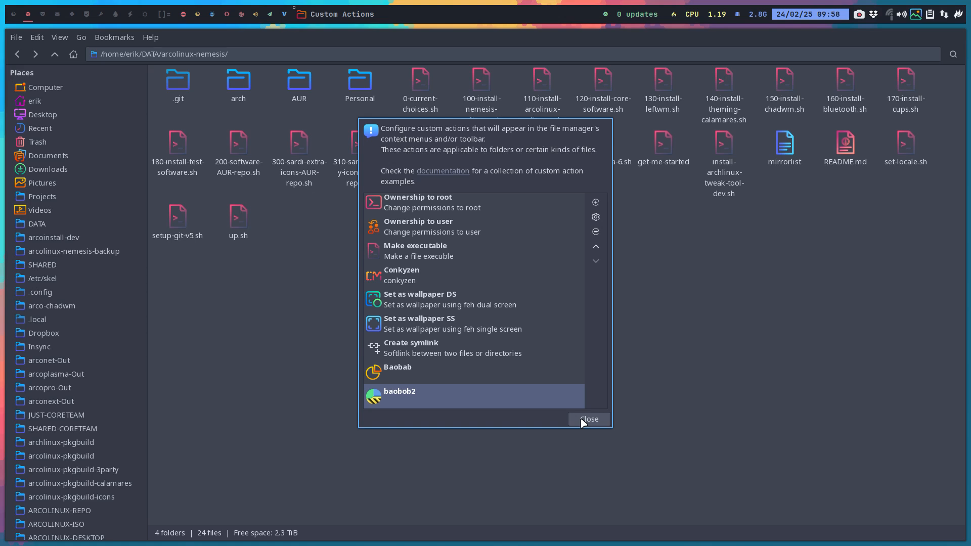
- Browse the other custom actions in the list, selecting a few entries, then close the custom actions dialog
click(435, 303)
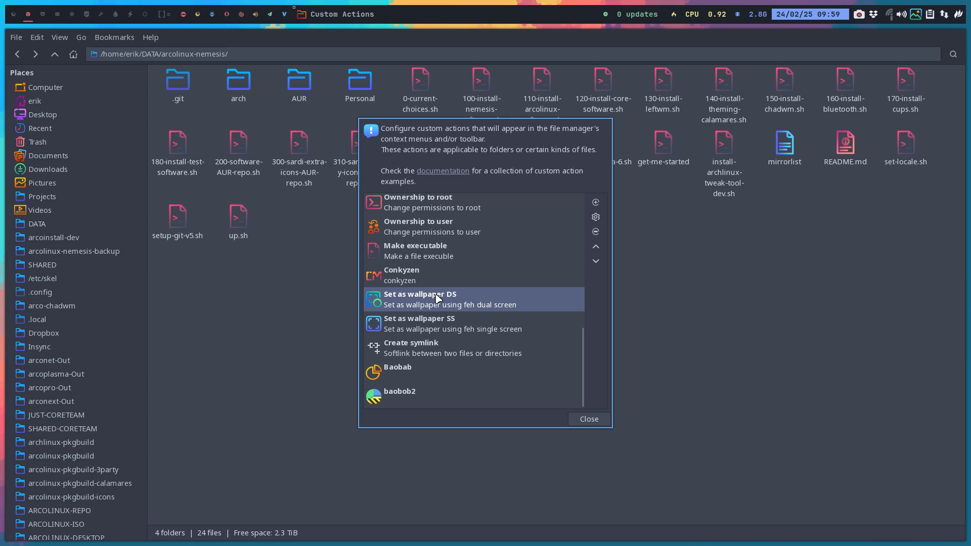
click(453, 329)
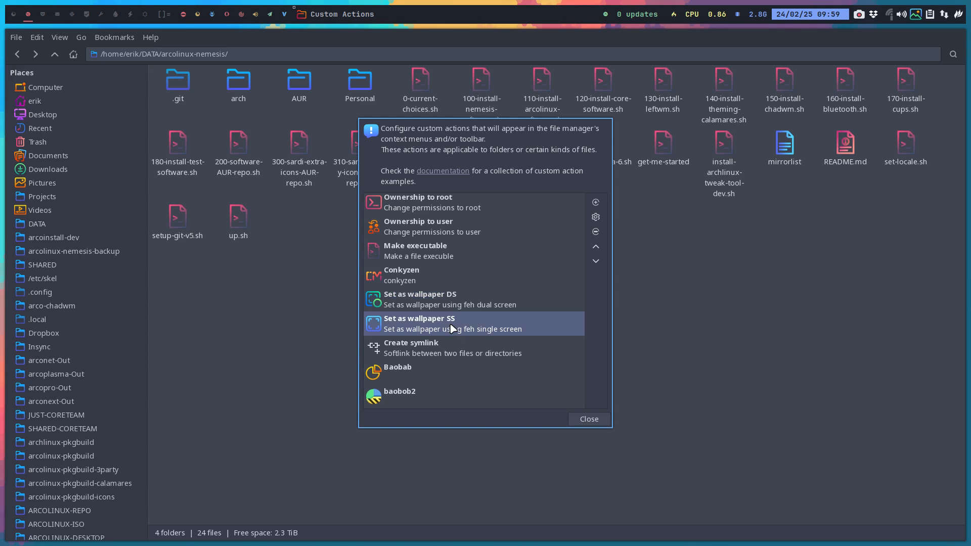
scroll(460, 284, up, 6)
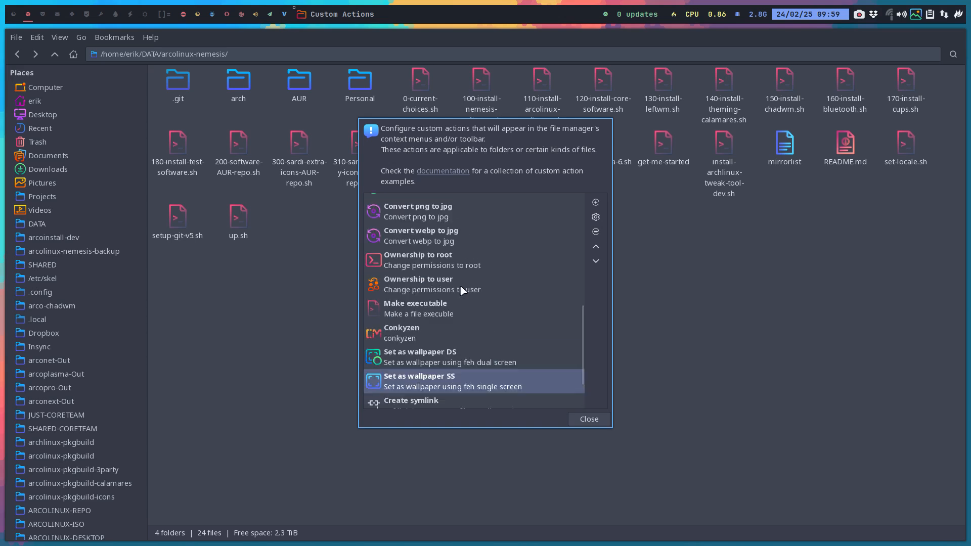
scroll(460, 290, down, 2)
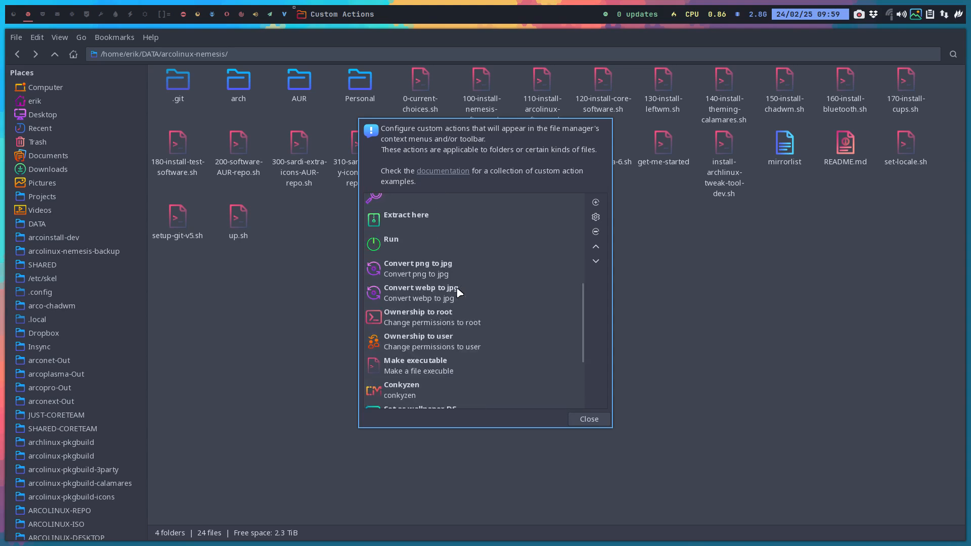
click(431, 296)
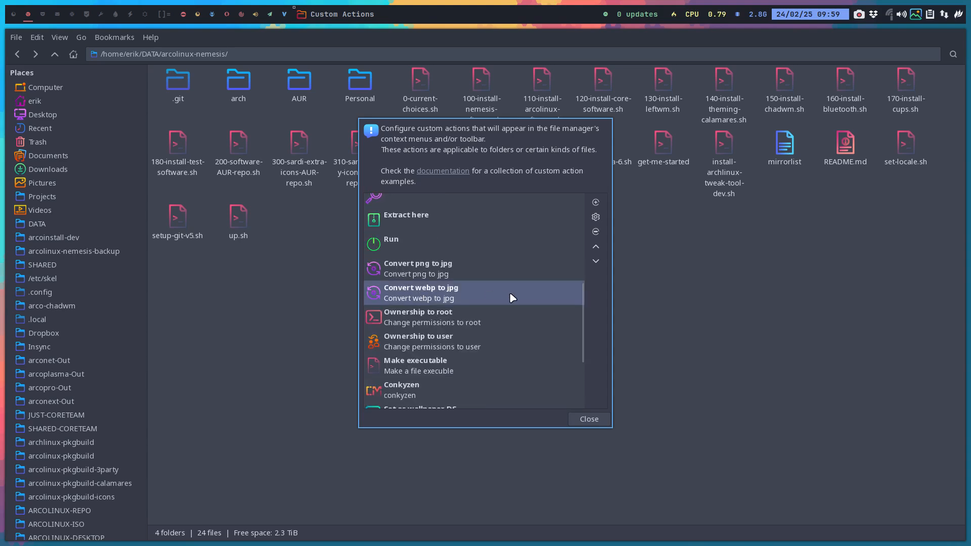
click(438, 276)
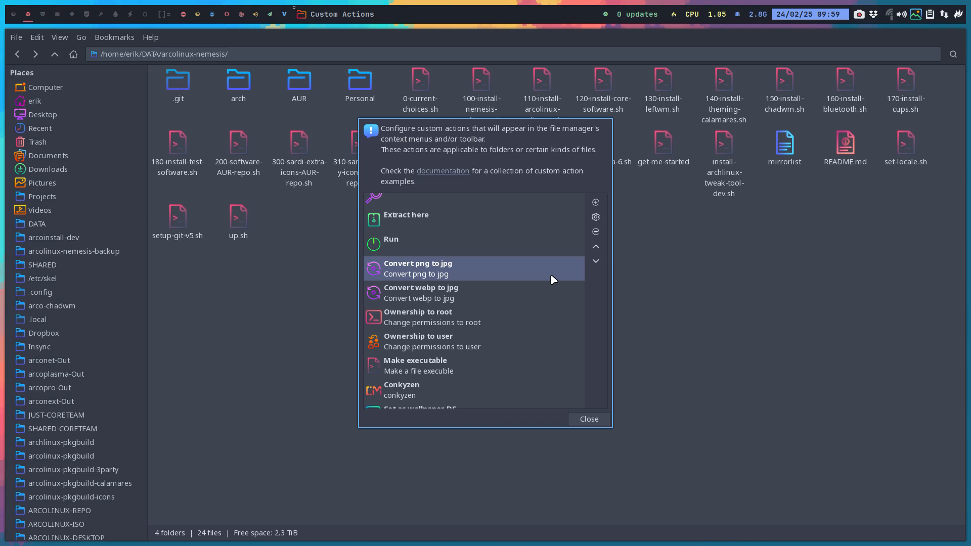
scroll(550, 274, up, 1)
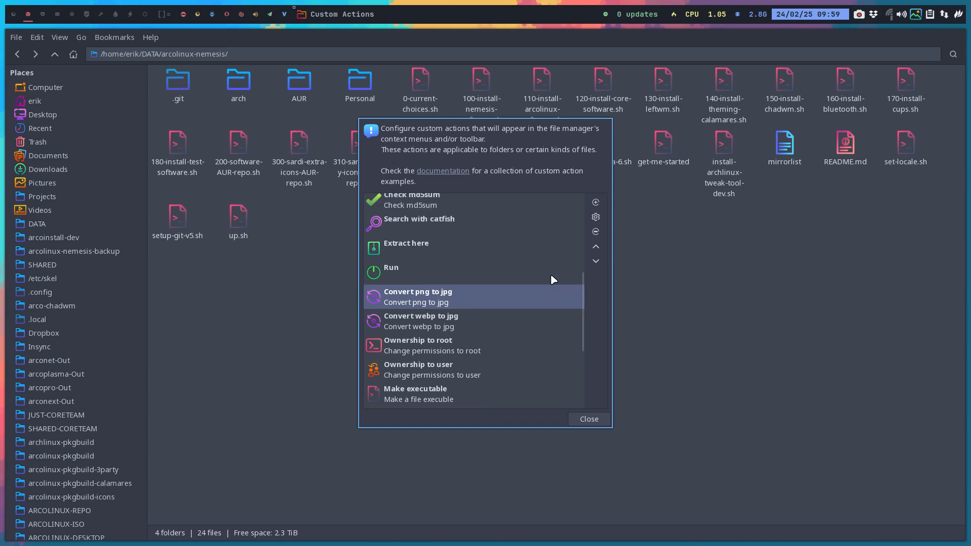
click(594, 423)
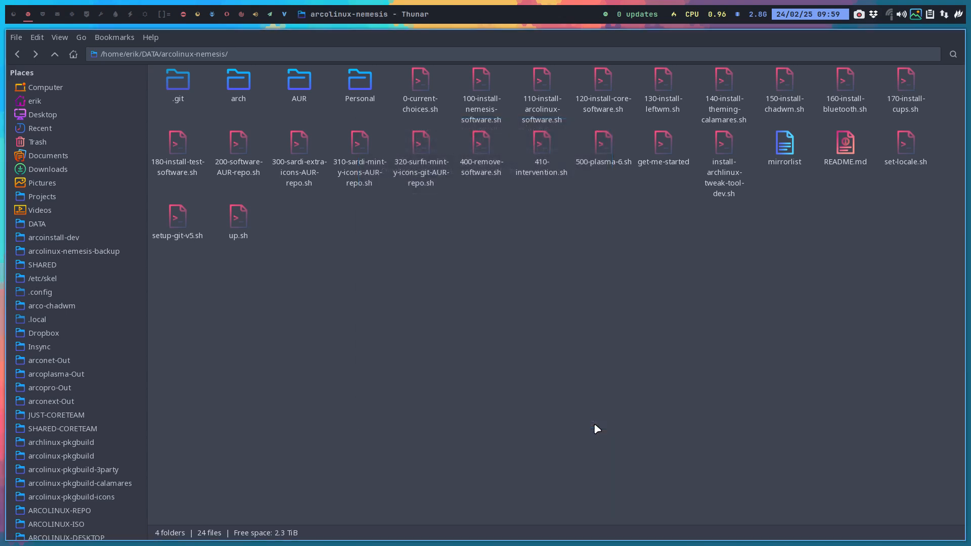